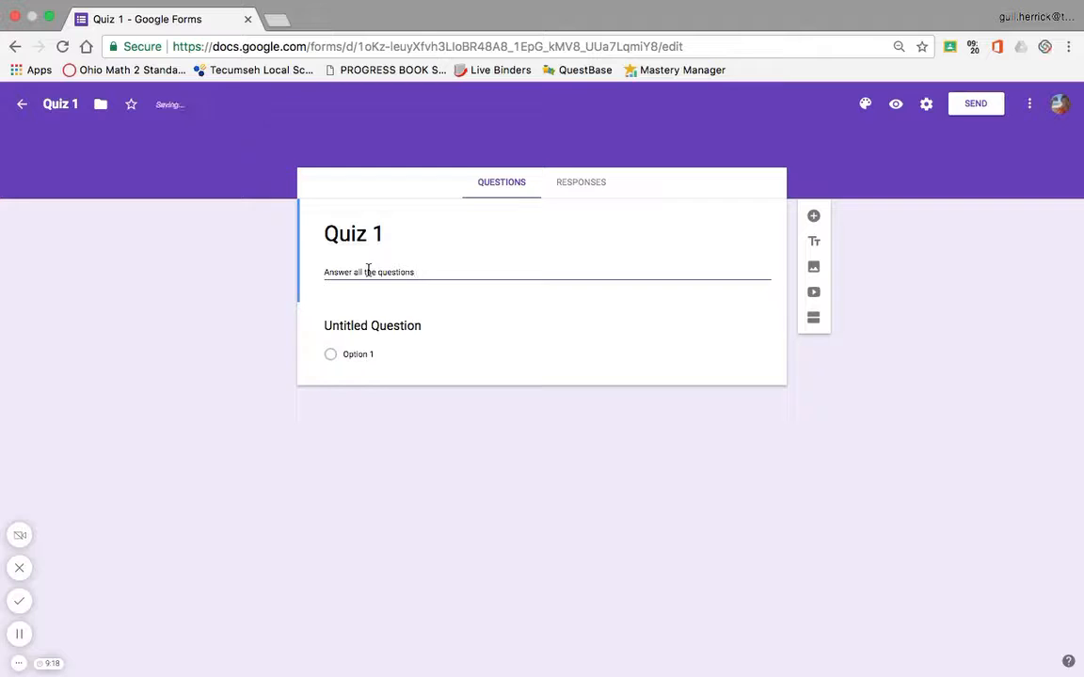
Title the first question "Name" and make it a required short-answer question.
{"action": "left_click", "coordinate": [401, 327]}
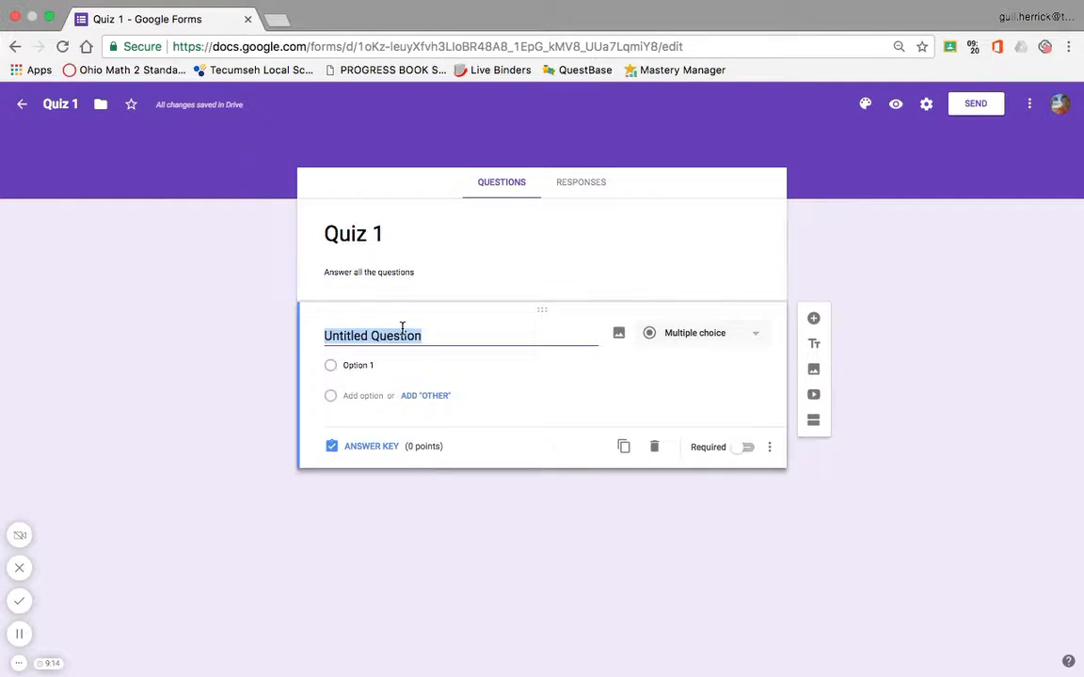
{"action": "type", "text": "Name"}
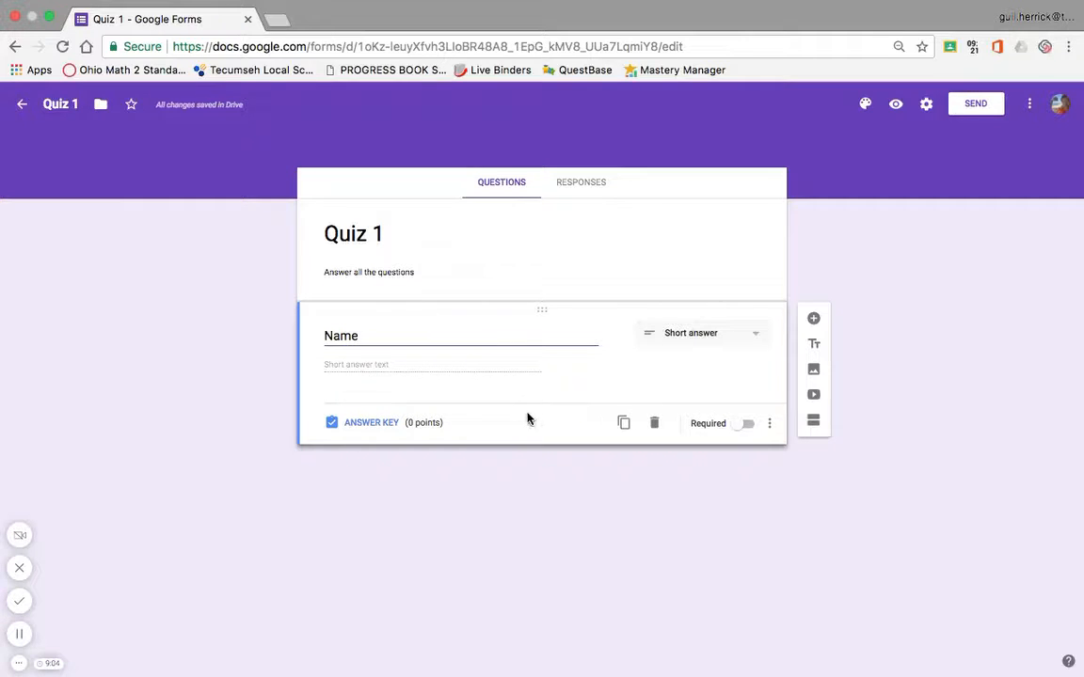
{"action": "left_click", "coordinate": [748, 425]}
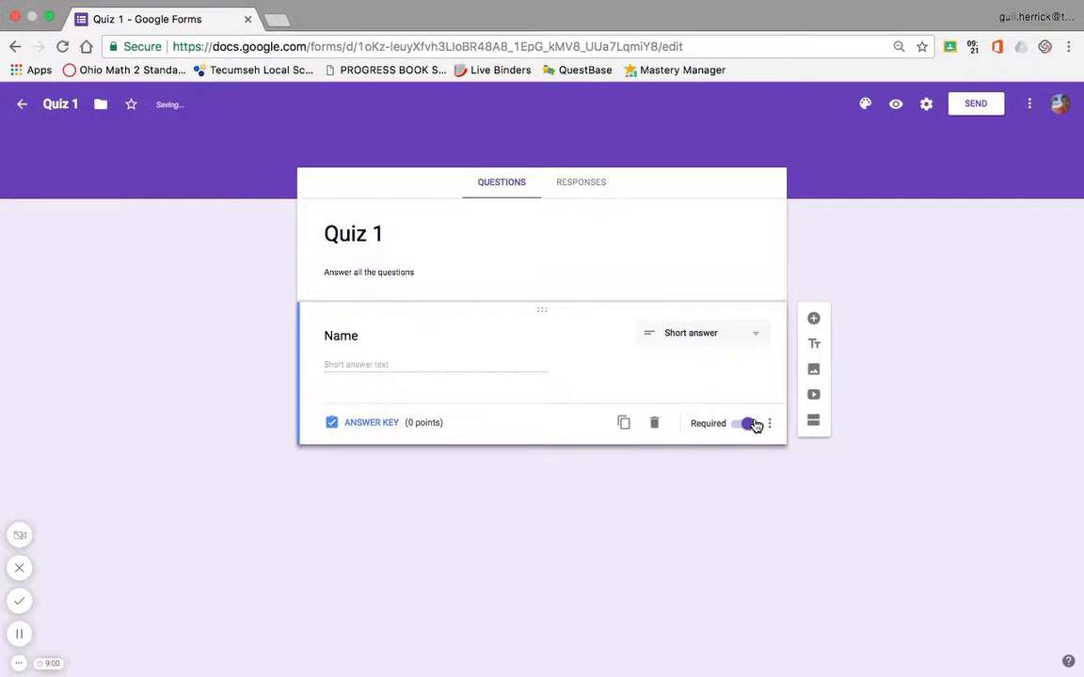
Add a required multiple-choice question "Class period" with the options 1st, 2nd and 3rd.
{"action": "left_click", "coordinate": [813, 320]}
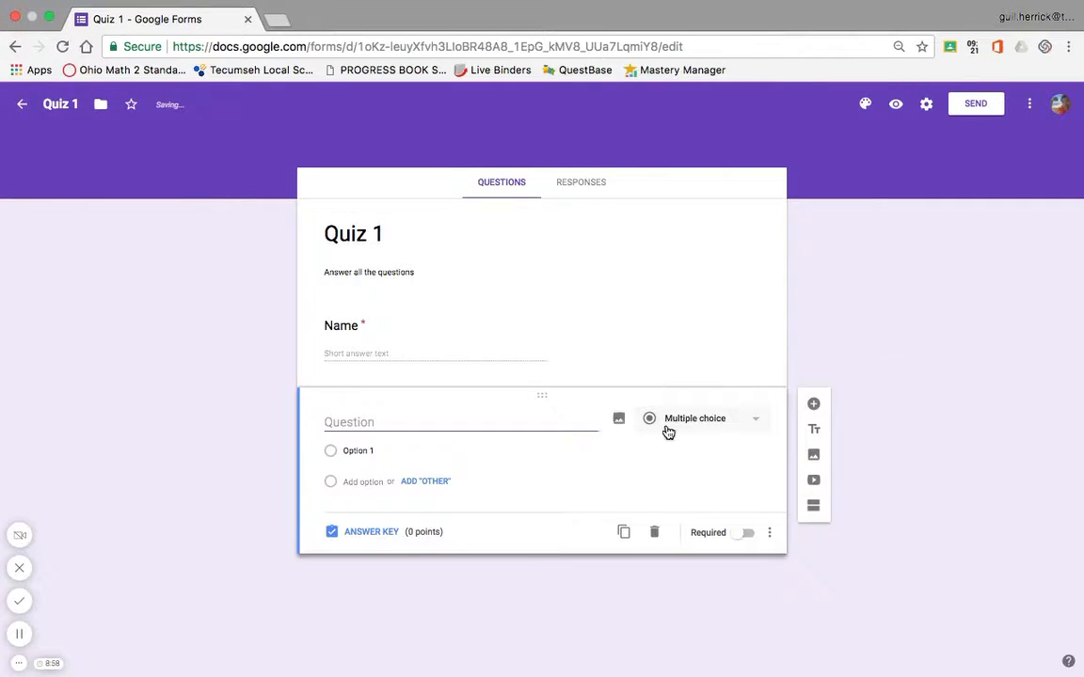
{"action": "type", "text": "Class period"}
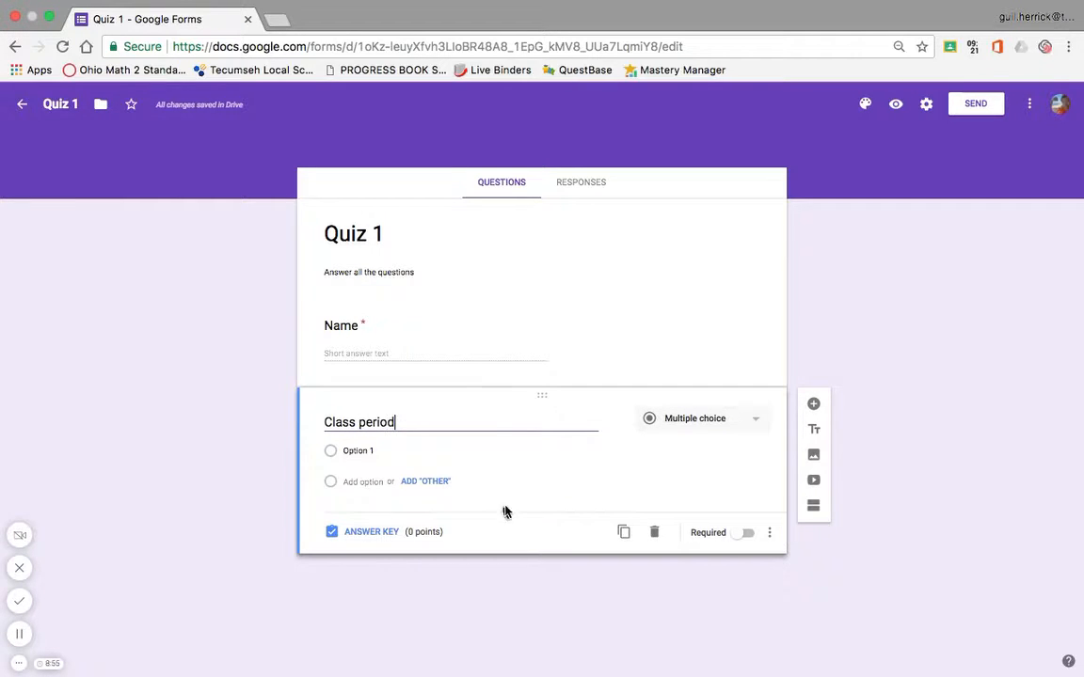
{"action": "left_click", "coordinate": [368, 452]}
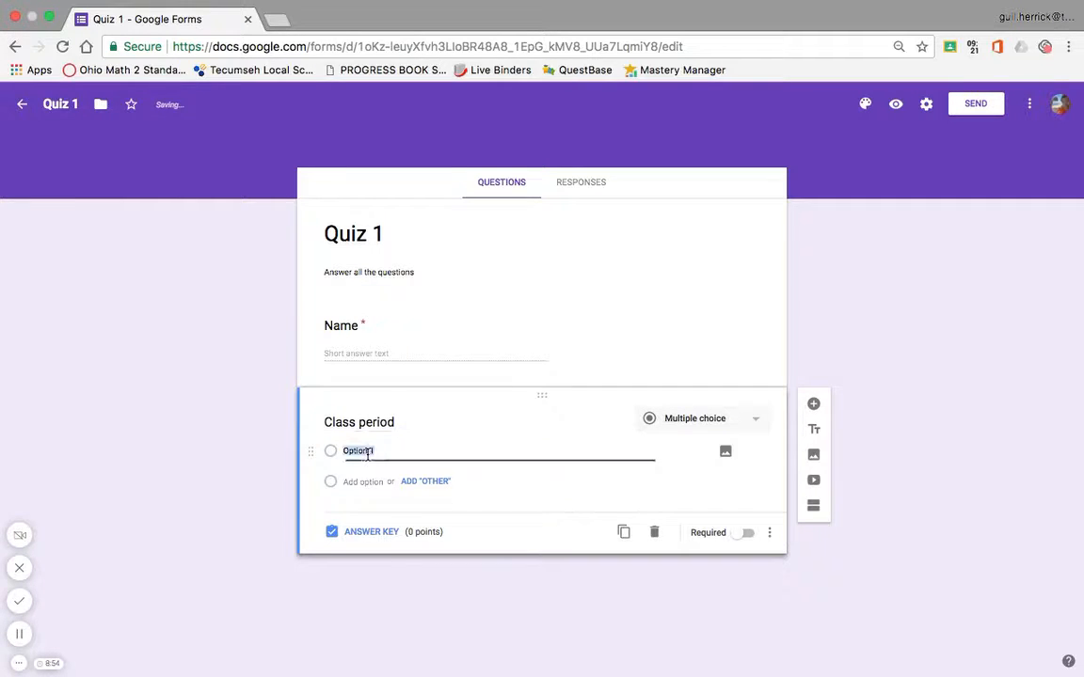
{"action": "type", "text": "1st"}
{"action": "key", "text": "Return"}
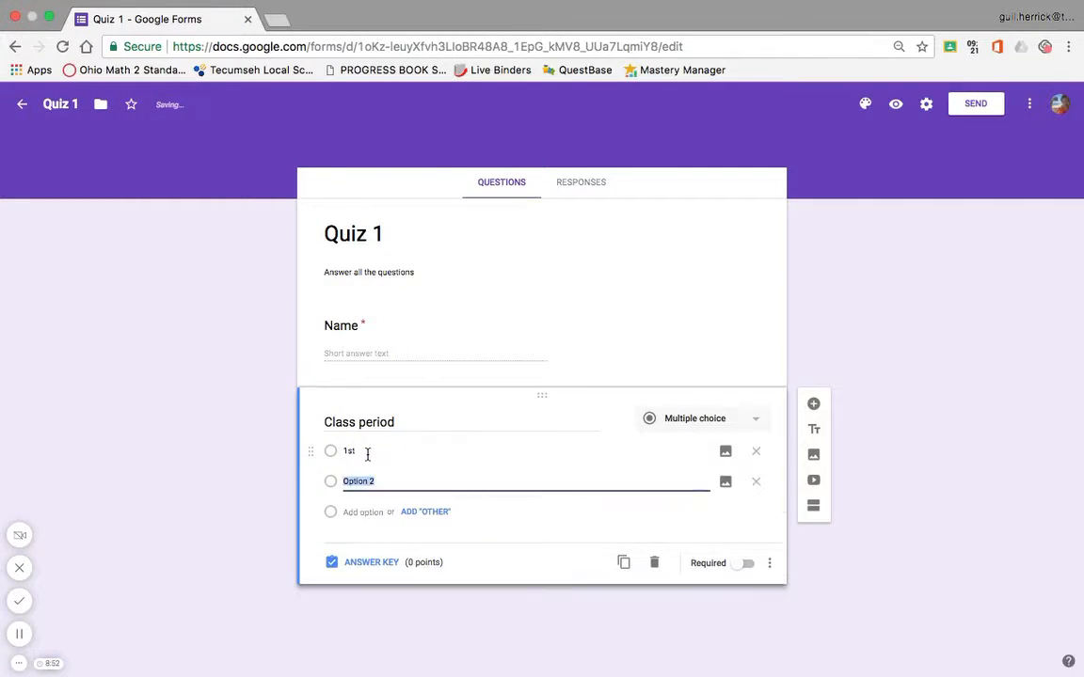
{"action": "type", "text": "2nd"}
{"action": "key", "text": "Return"}
{"action": "type", "text": "3rd"}
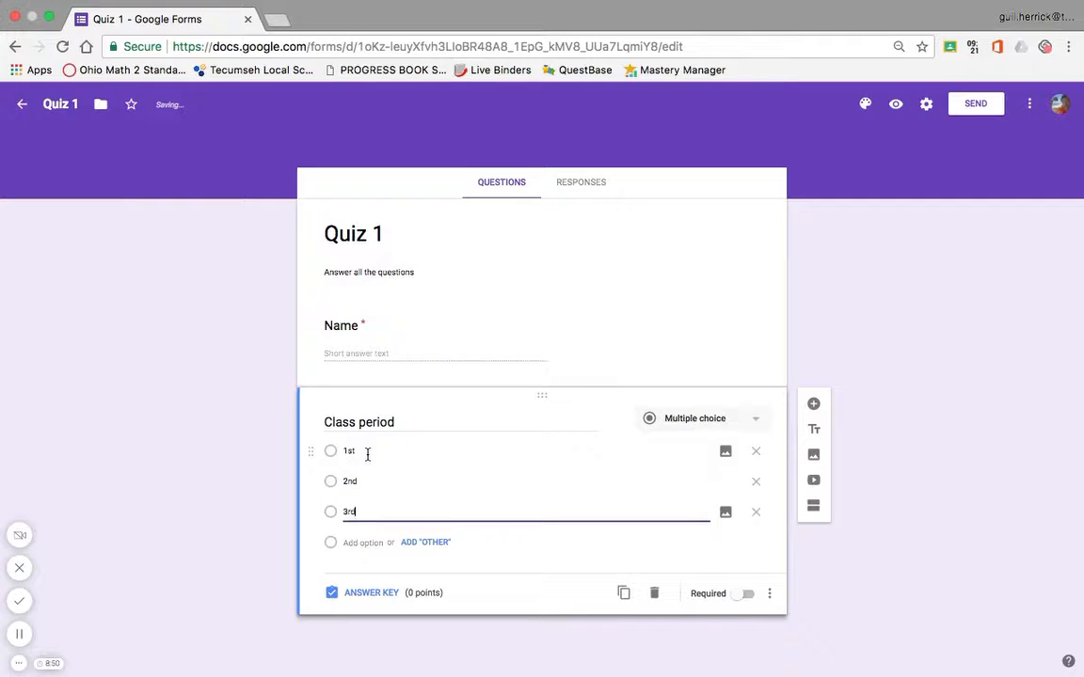
{"action": "key", "text": "Return"}
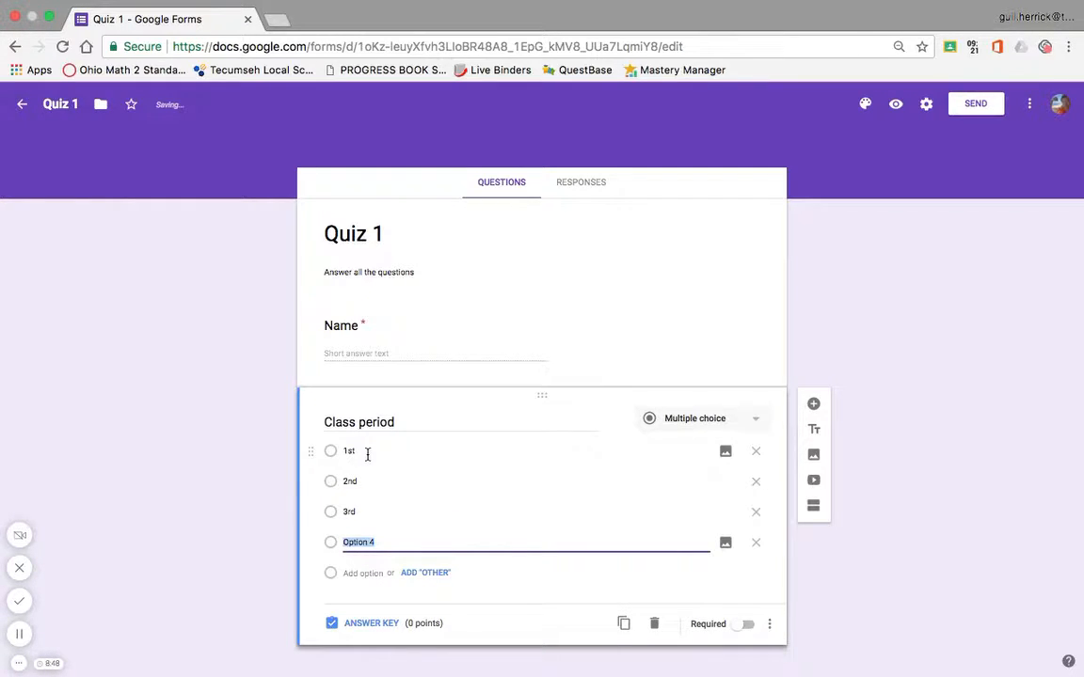
{"action": "left_click", "coordinate": [755, 545]}
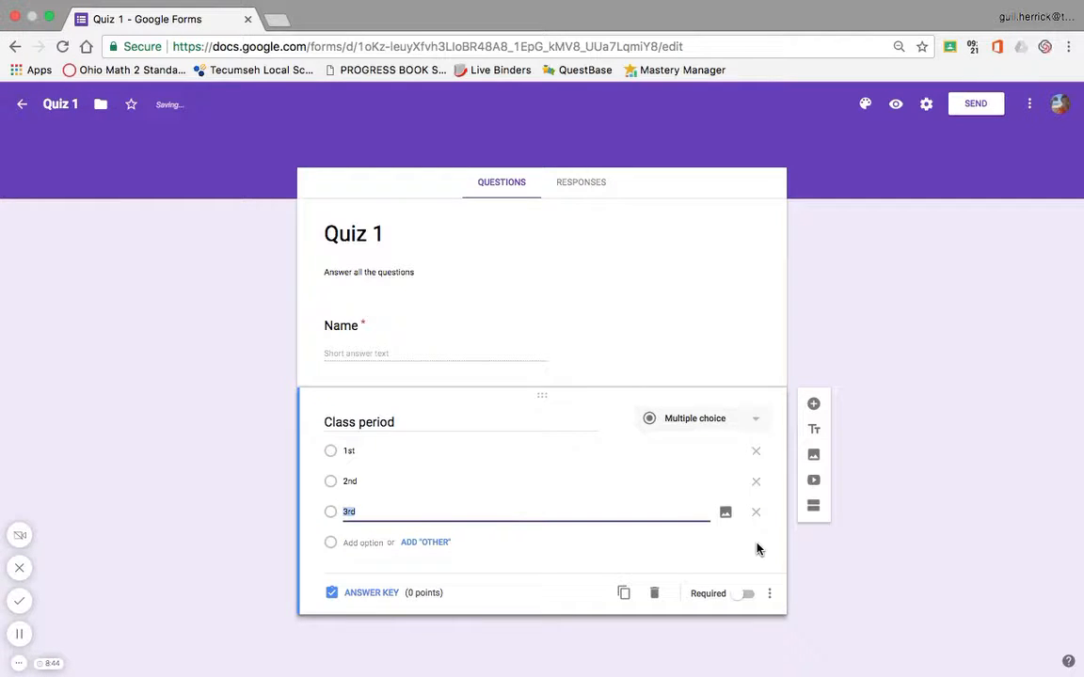
{"action": "left_click", "coordinate": [748, 594]}
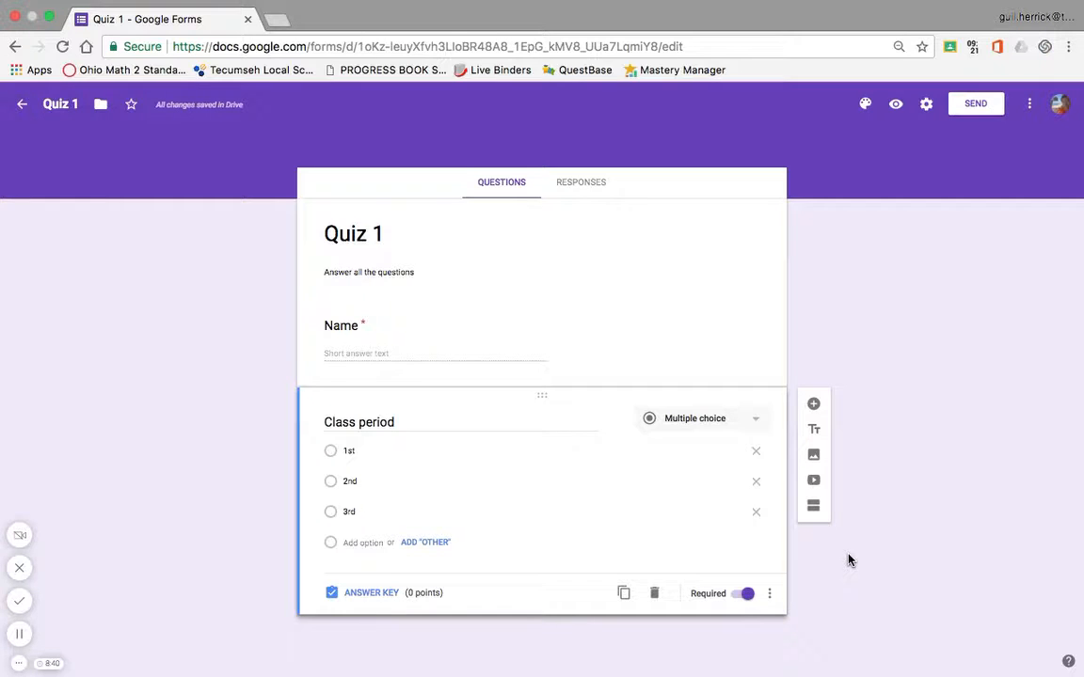
Add a new section after the Class period question and title it "Quiz 1".
{"action": "left_click", "coordinate": [814, 507]}
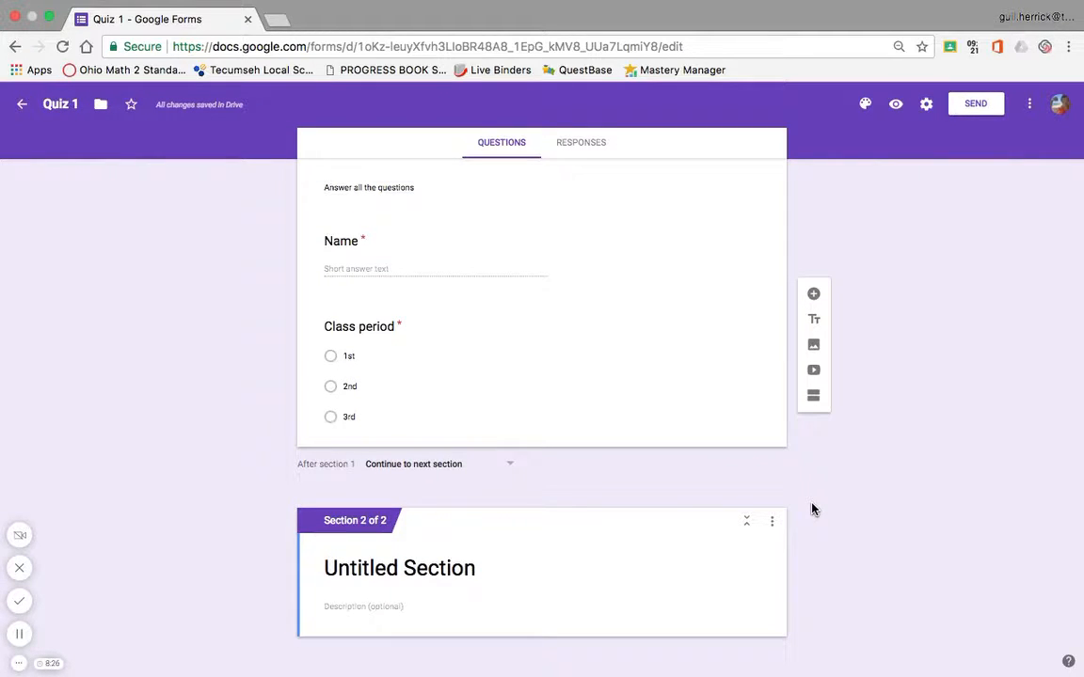
{"action": "left_click", "coordinate": [470, 569]}
{"action": "left_click", "coordinate": [470, 569]}
{"action": "type", "text": "Quiz"}
{"action": "key", "text": "BackSpace"}
{"action": "key", "text": "BackSpace"}
{"action": "key", "text": "BackSpace"}
{"action": "key", "text": "BackSpace"}
{"action": "key", "text": "BackSpace"}
{"action": "key", "text": "BackSpace"}
{"action": "key", "text": "BackSpace"}
{"action": "key", "text": "BackSpace"}
{"action": "key", "text": "BackSpace"}
{"action": "key", "text": "BackSpace"}
{"action": "key", "text": "BackSpace"}
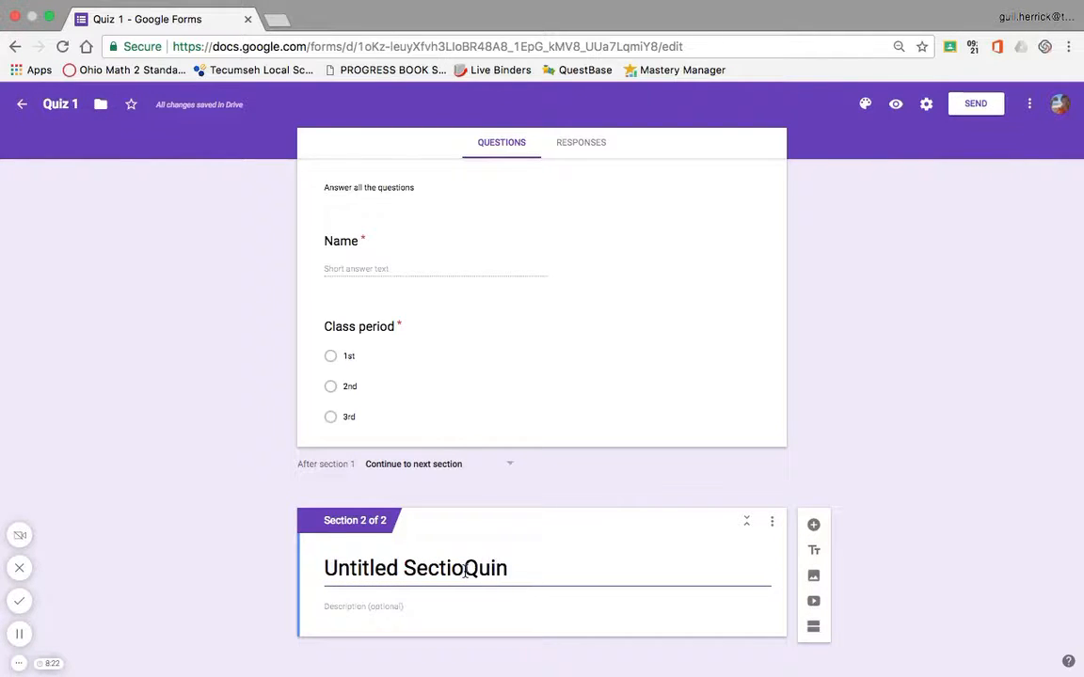
{"action": "key", "text": "BackSpace"}
{"action": "key", "text": "BackSpace"}
{"action": "key", "text": "BackSpace"}
{"action": "key", "text": "BackSpace"}
{"action": "key", "text": "BackSpace"}
{"action": "key", "text": "BackSpace"}
{"action": "key", "text": "BackSpace"}
{"action": "key", "text": "BackSpace"}
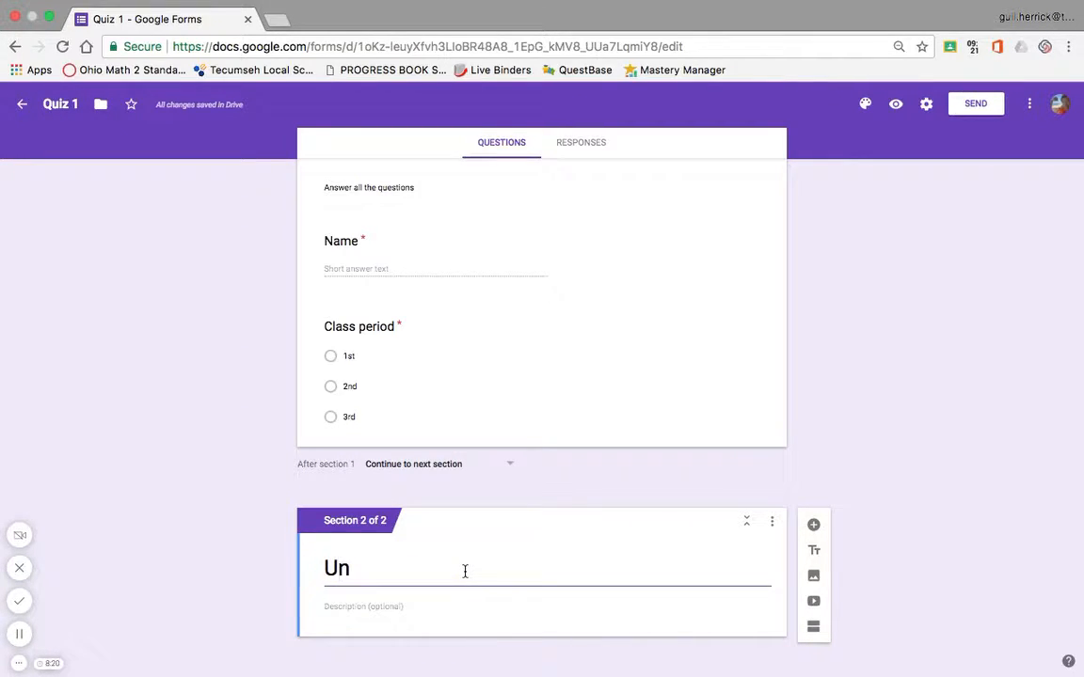
{"action": "key", "text": "BackSpace"}
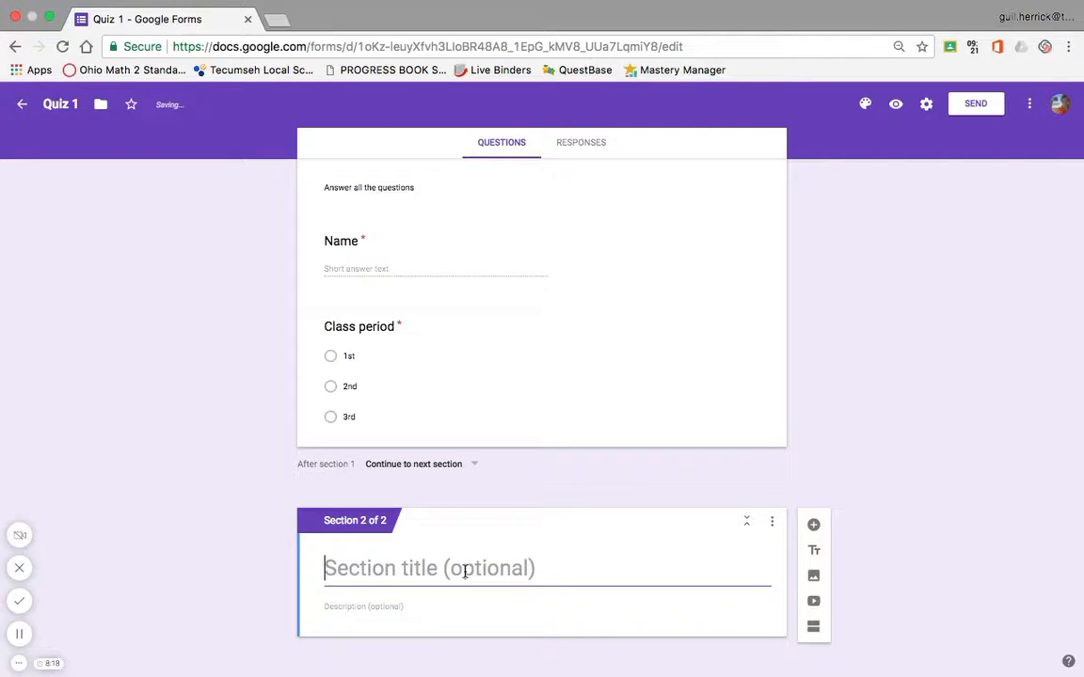
{"action": "type", "text": "Quiz 1"}
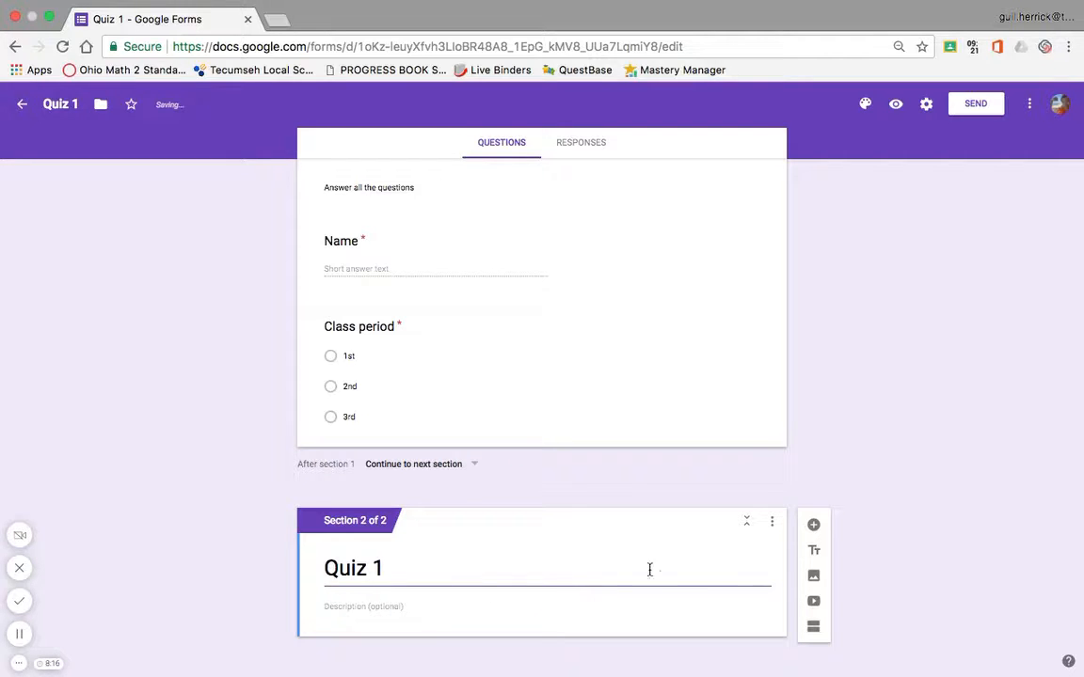
{"action": "left_click", "coordinate": [827, 455]}
Add the multiple-choice question "What is the capital of Ohio?" to the Quiz 1 section.
{"action": "scroll", "coordinate": [827, 456], "scroll_direction": "down", "scroll_amount": 1}
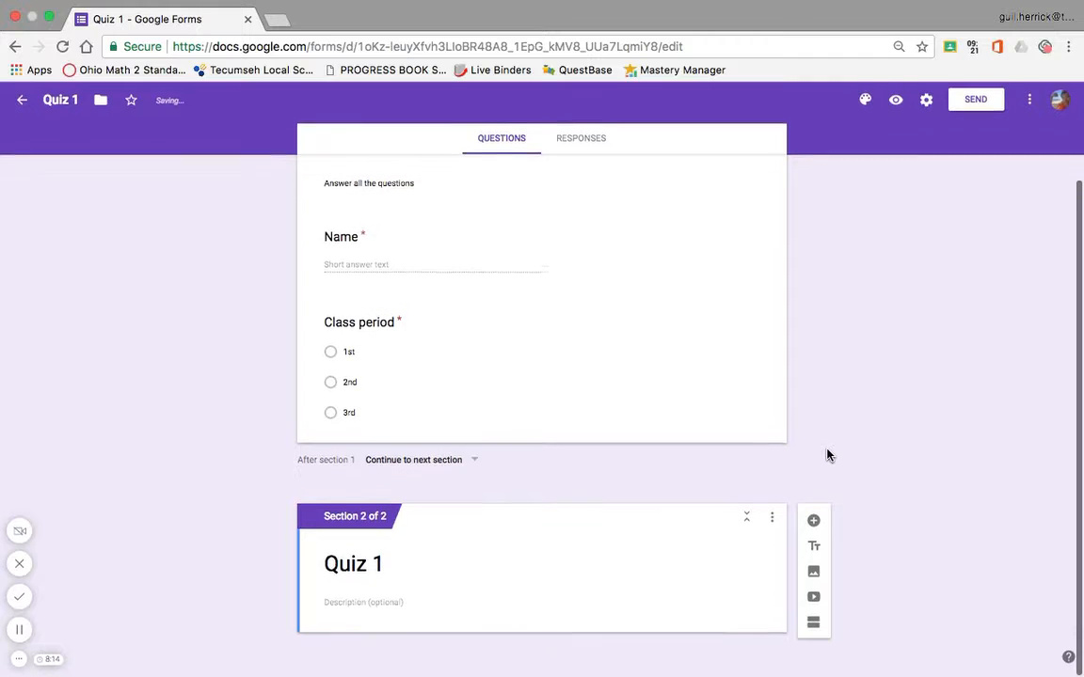
{"action": "left_click", "coordinate": [815, 527]}
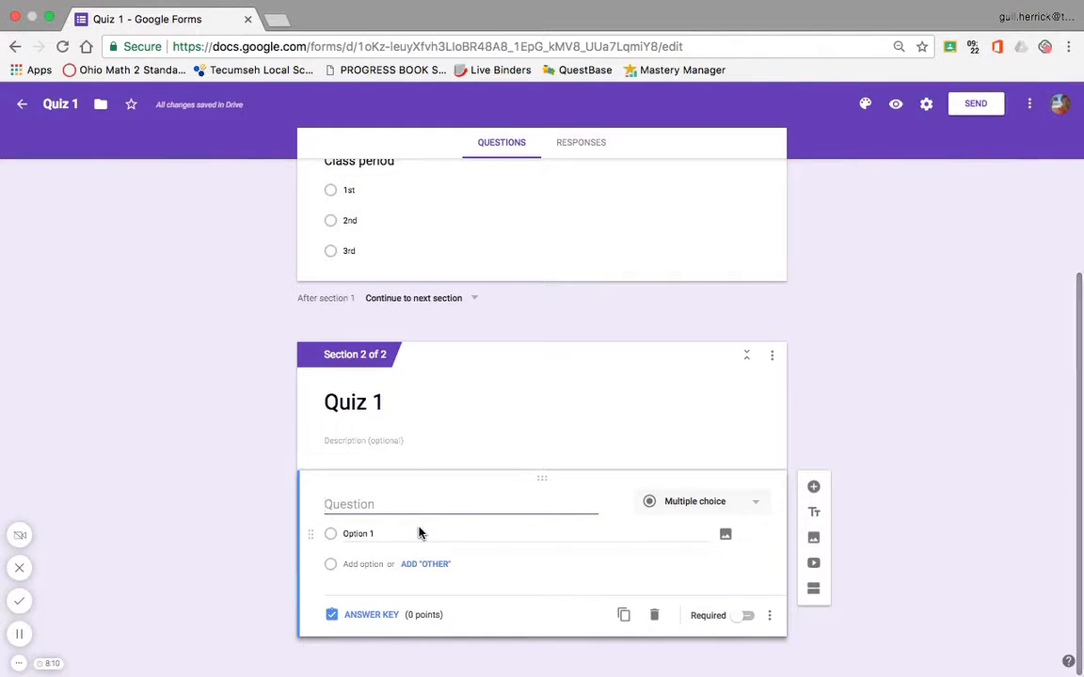
{"action": "type", "text": "What "}
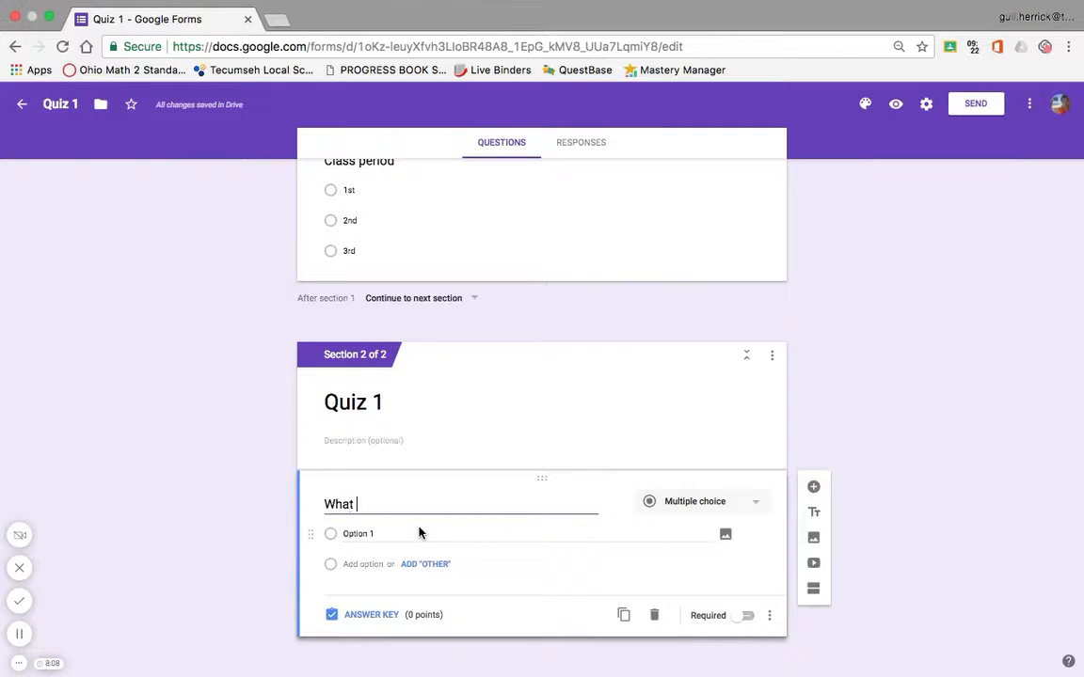
{"action": "type", "text": "is the capital of Ohio"}
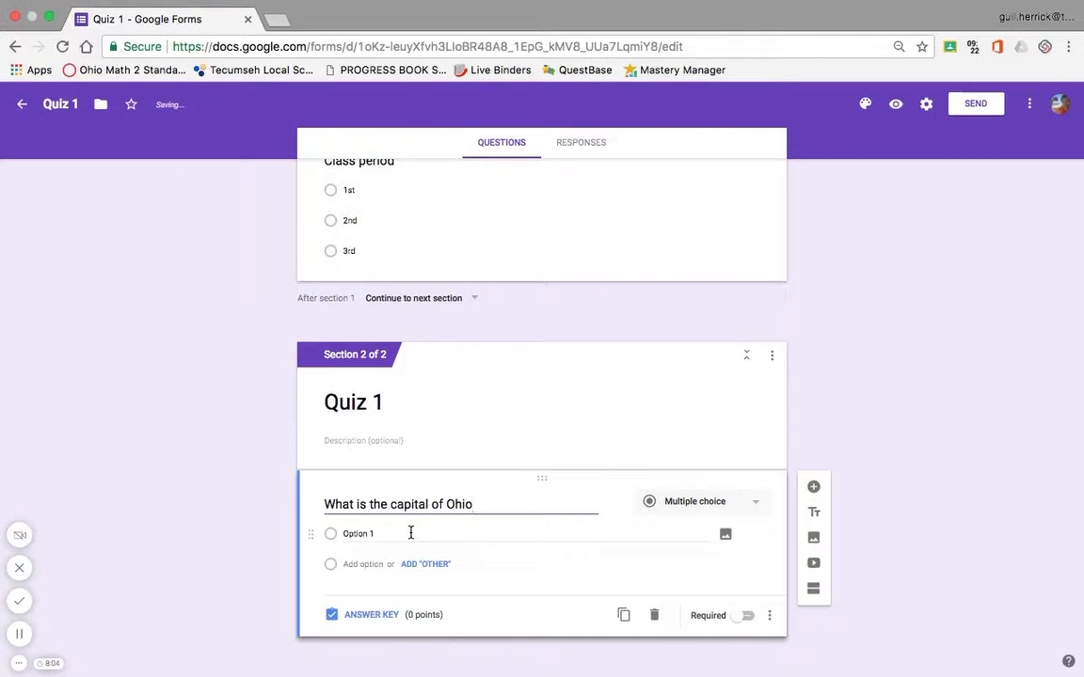
{"action": "type", "text": "?"}
Enter Columbus, Dayton and Cleveland as the answer options for the Ohio capital question.
{"action": "left_click", "coordinate": [362, 534]}
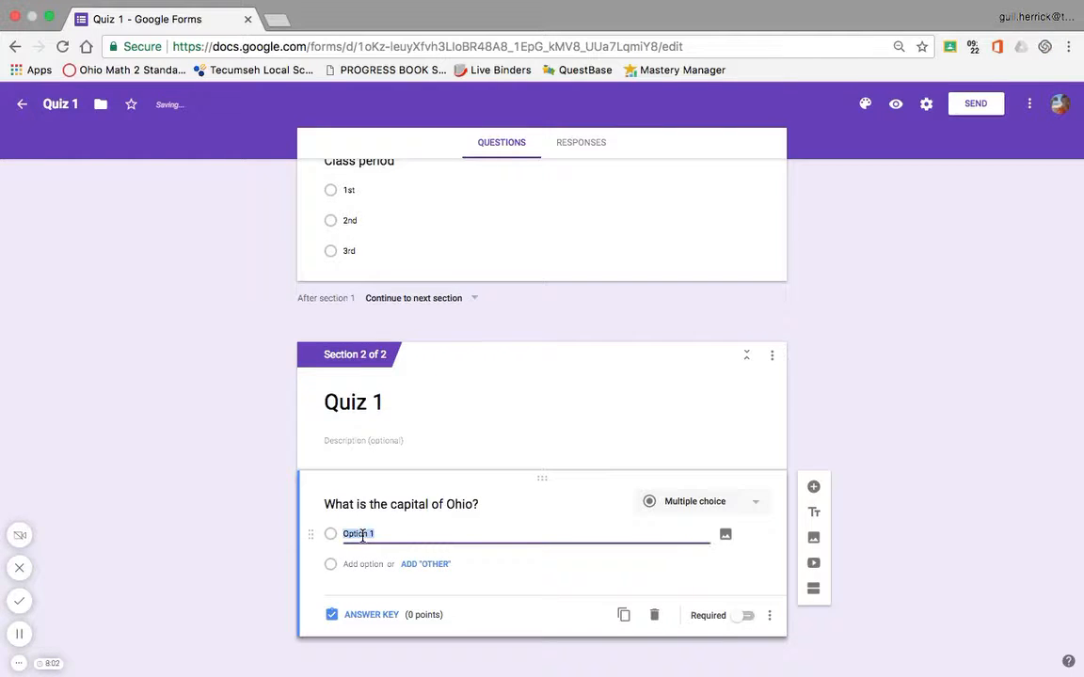
{"action": "type", "text": "Co"}
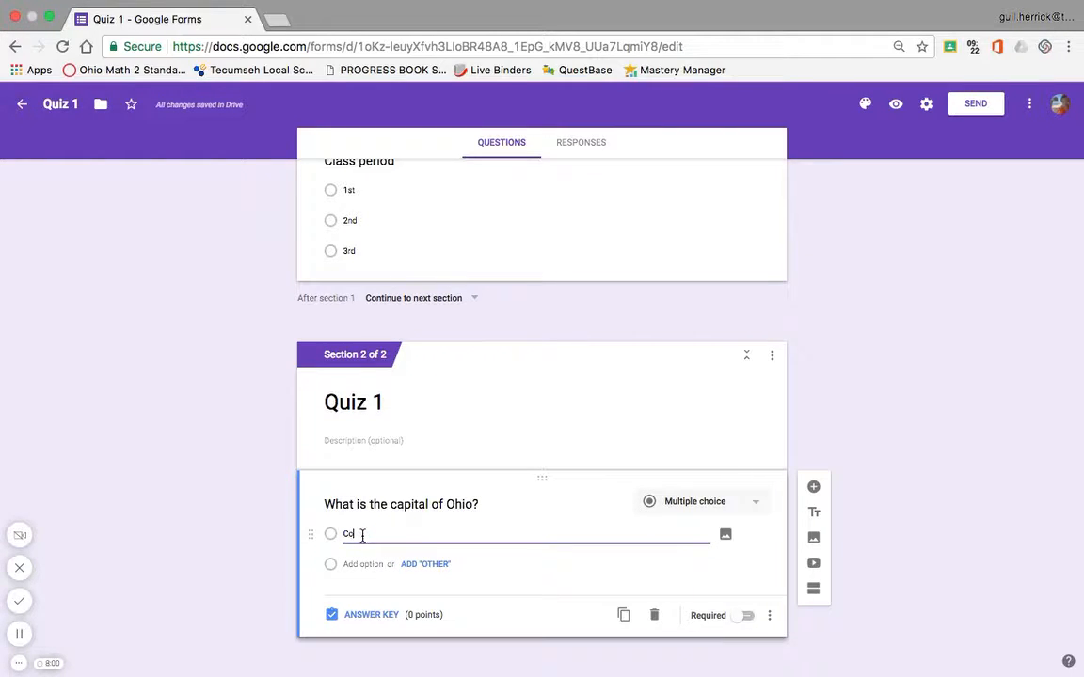
{"action": "type", "text": "lumbus"}
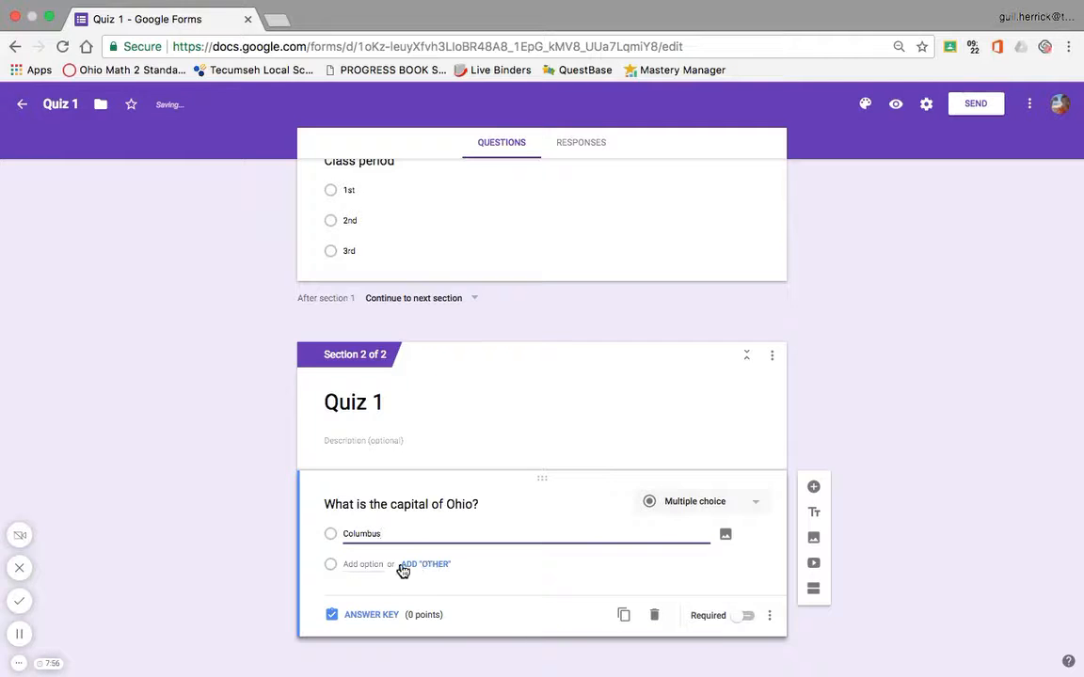
{"action": "key", "text": "Return"}
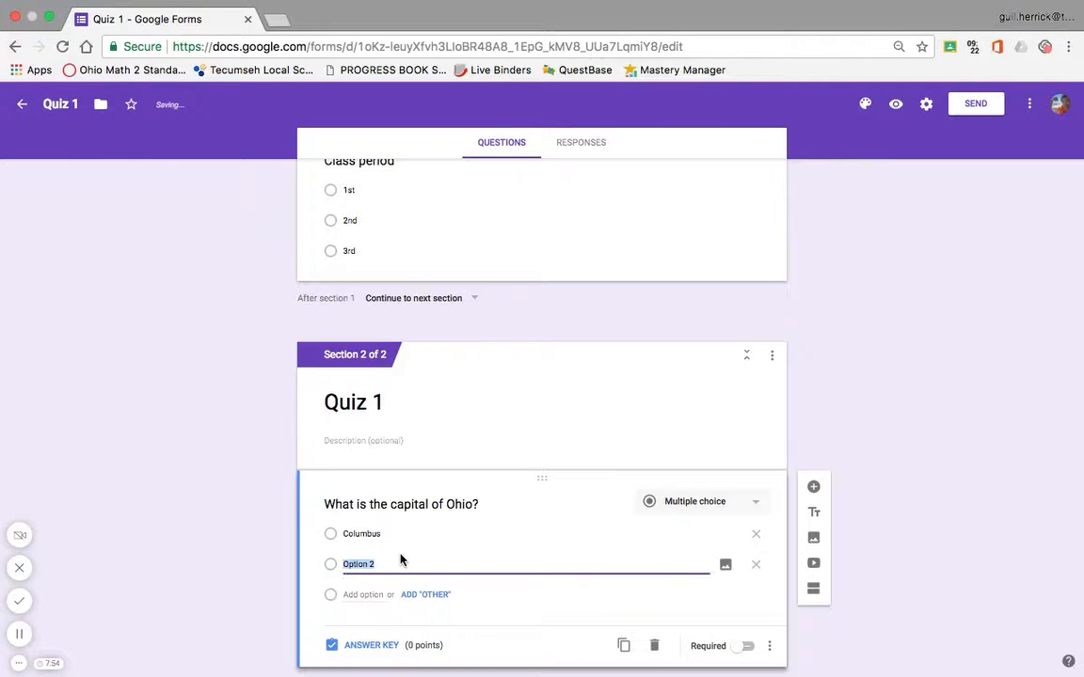
{"action": "type", "text": "Dayton"}
{"action": "key", "text": "Return"}
{"action": "type", "text": "C"}
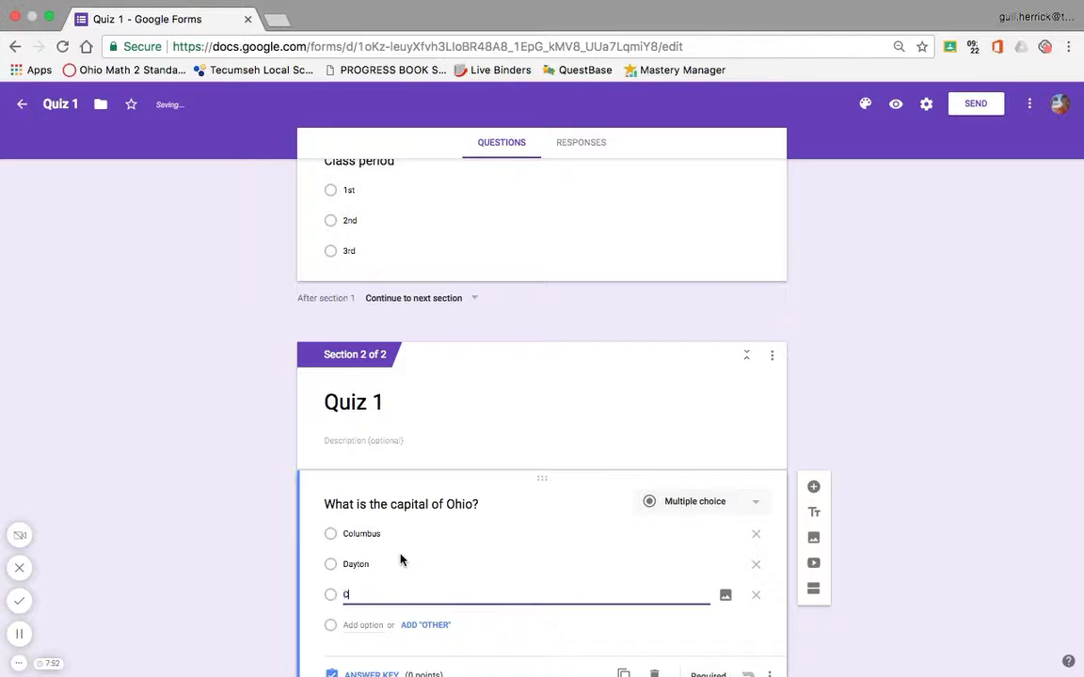
{"action": "type", "text": "leveland"}
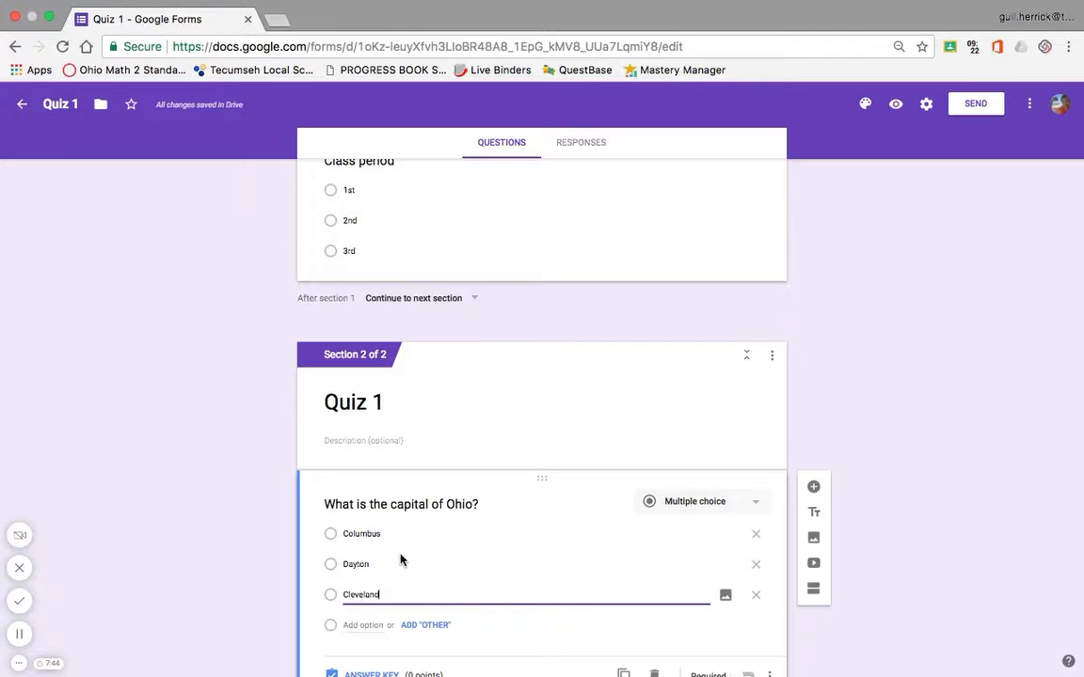
Make the Ohio capital question required and shuffle its option order.
{"action": "key", "text": "super+0"}
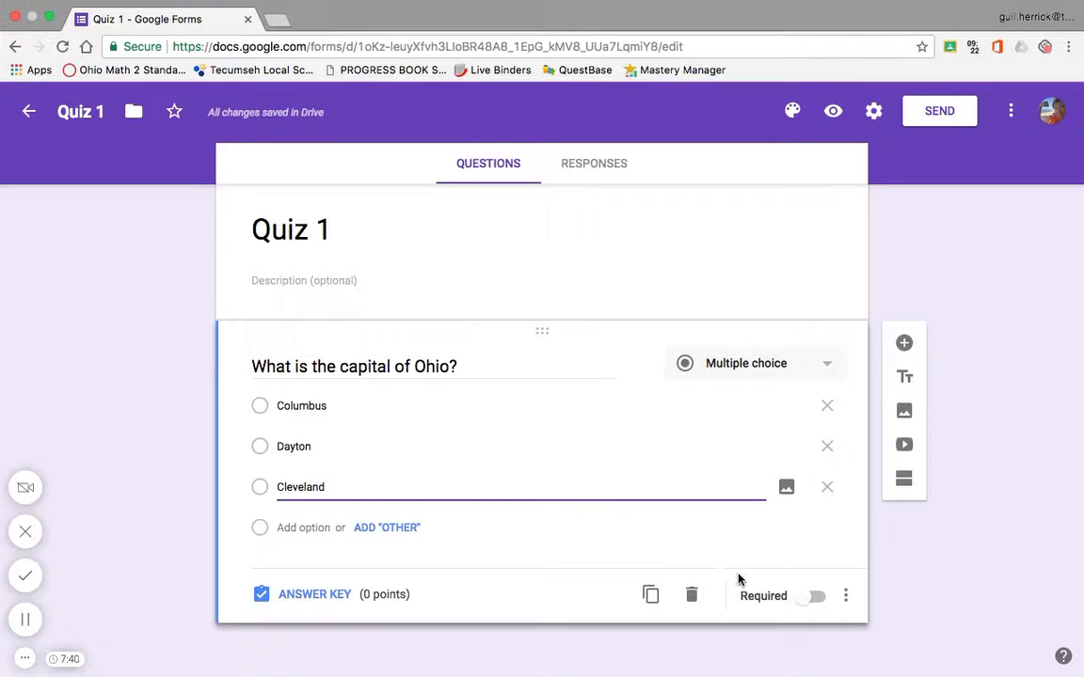
{"action": "left_click", "coordinate": [814, 596]}
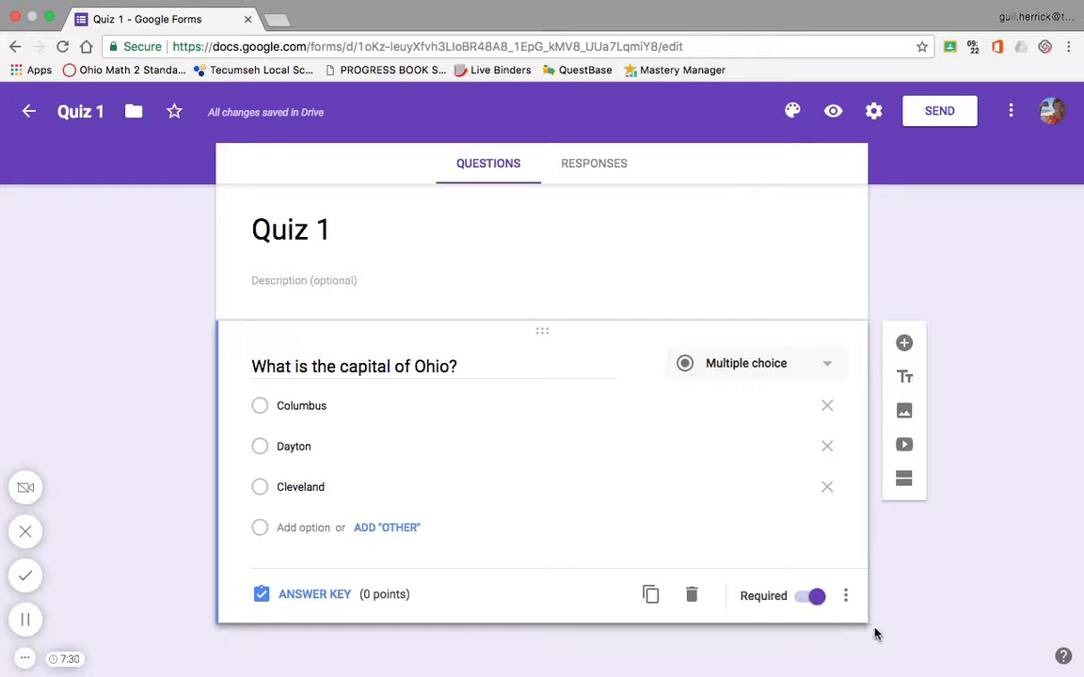
{"action": "left_click", "coordinate": [846, 599]}
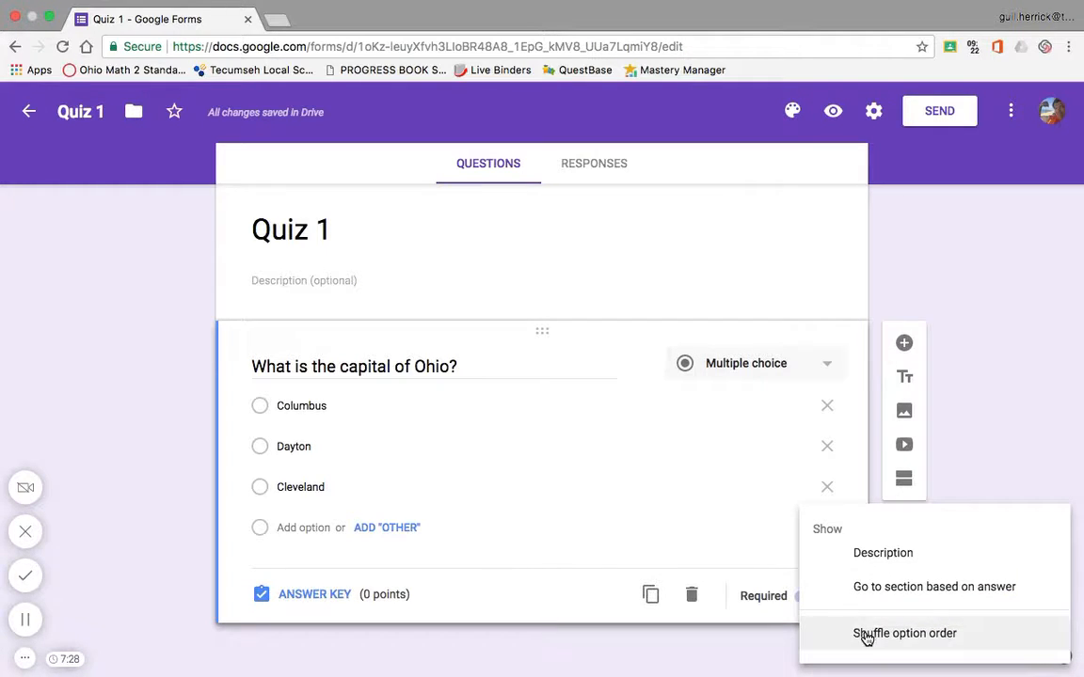
{"action": "left_click", "coordinate": [801, 638]}
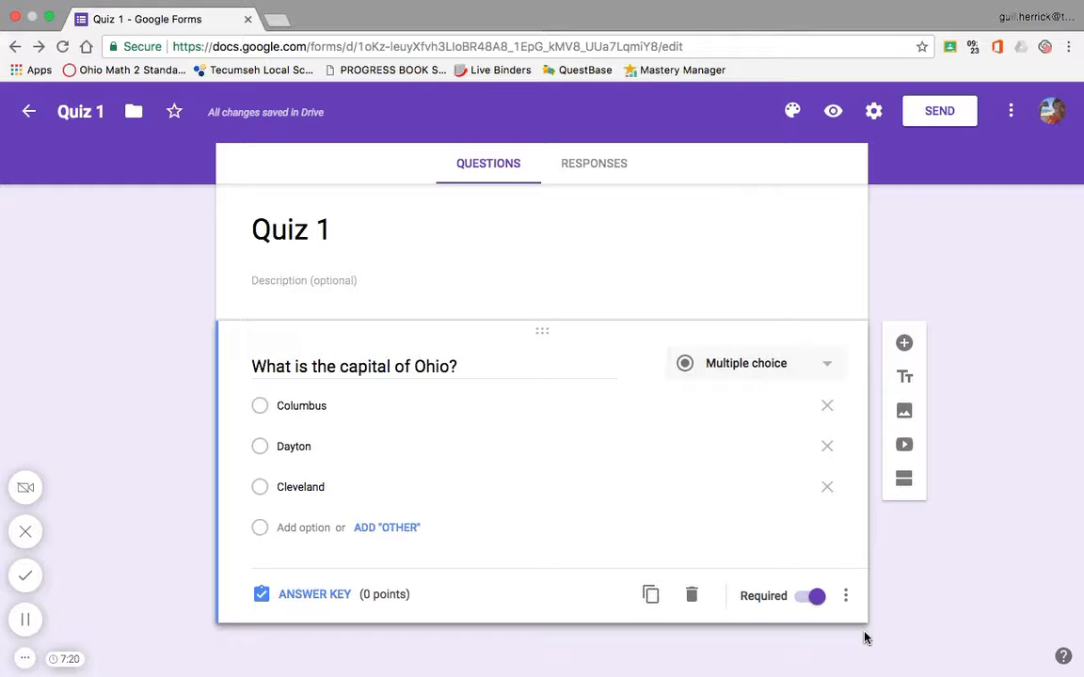
Set the Ohio capital question's answer key to 1 point with only Columbus as the correct answer.
{"action": "left_click", "coordinate": [316, 595]}
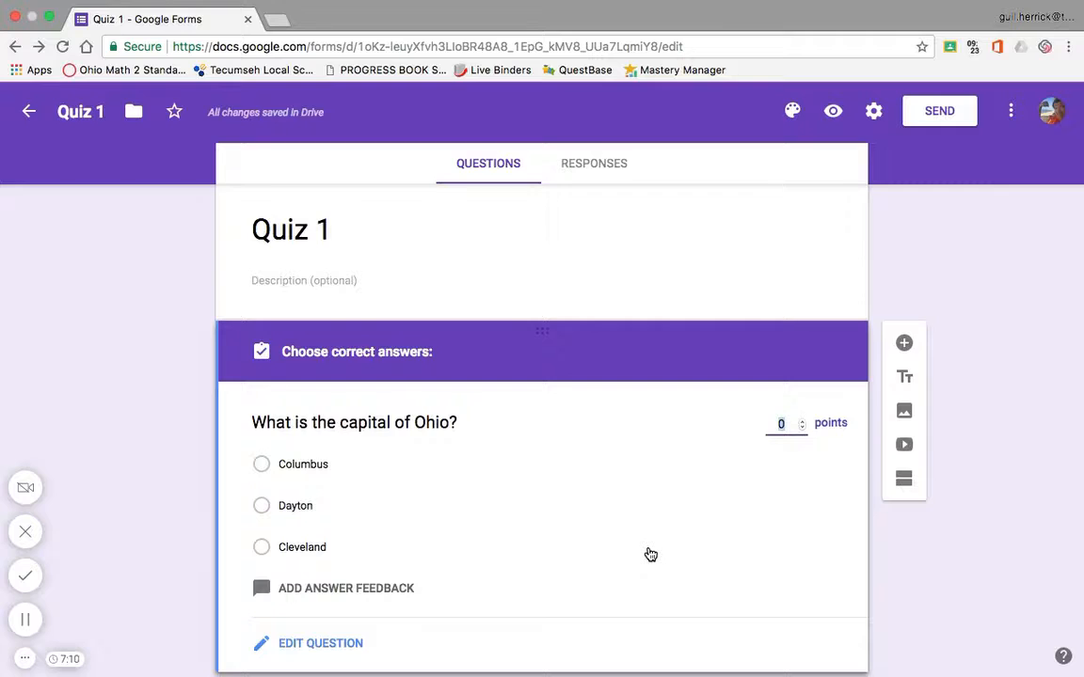
{"action": "scroll", "coordinate": [650, 555], "scroll_direction": "down", "scroll_amount": 1}
{"action": "type", "text": "1"}
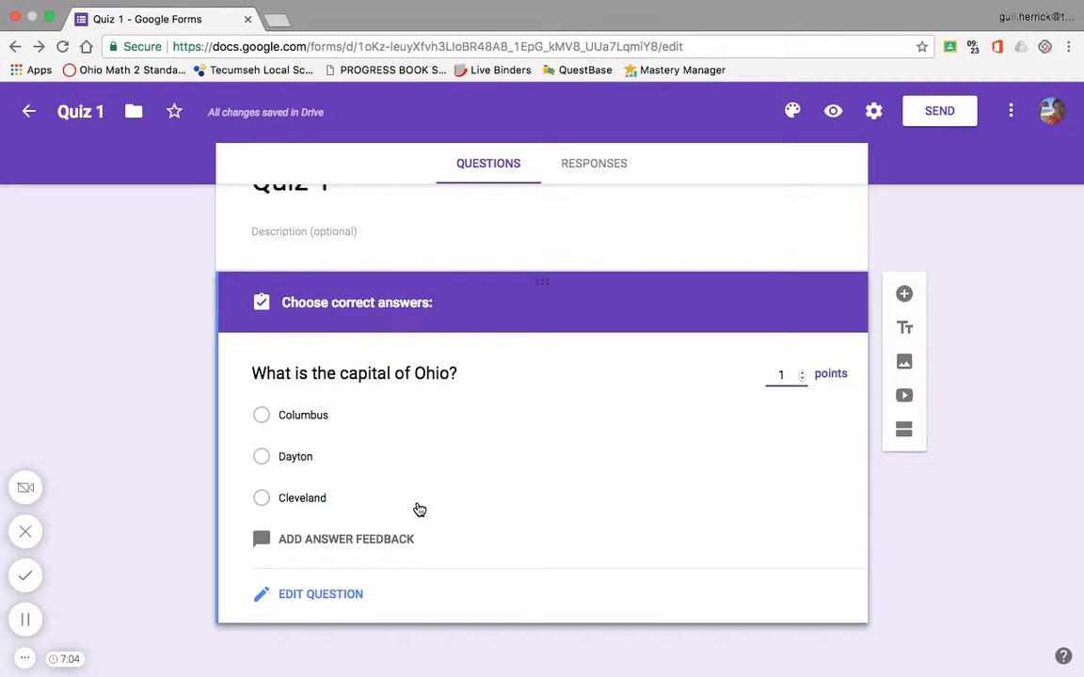
{"action": "left_click", "coordinate": [264, 415]}
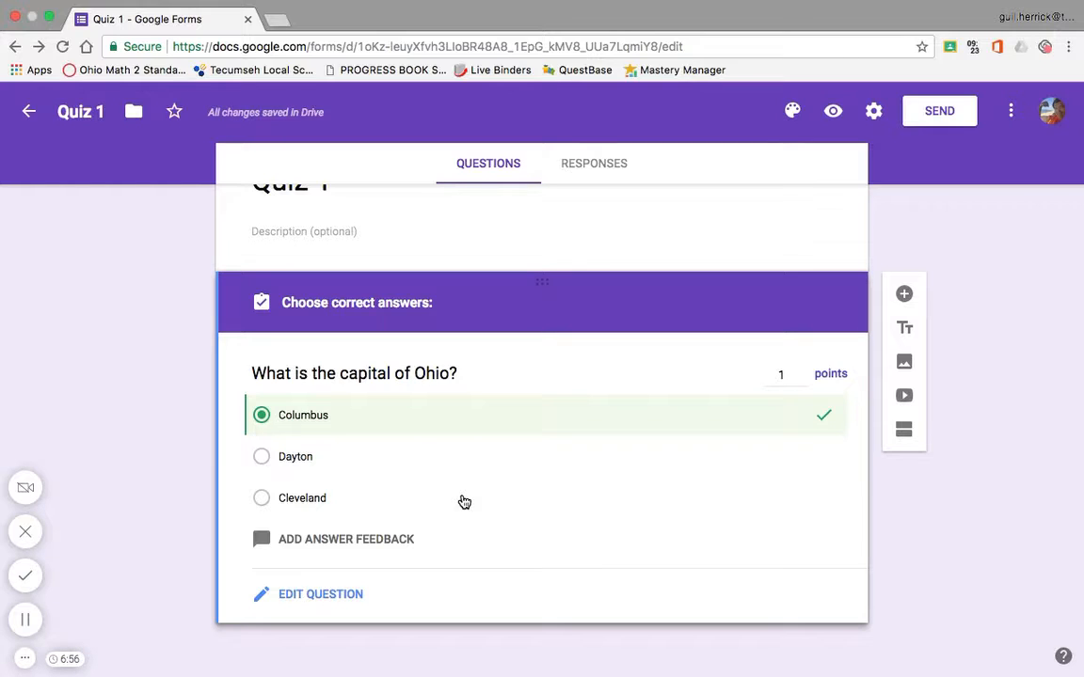
{"action": "left_click", "coordinate": [262, 458]}
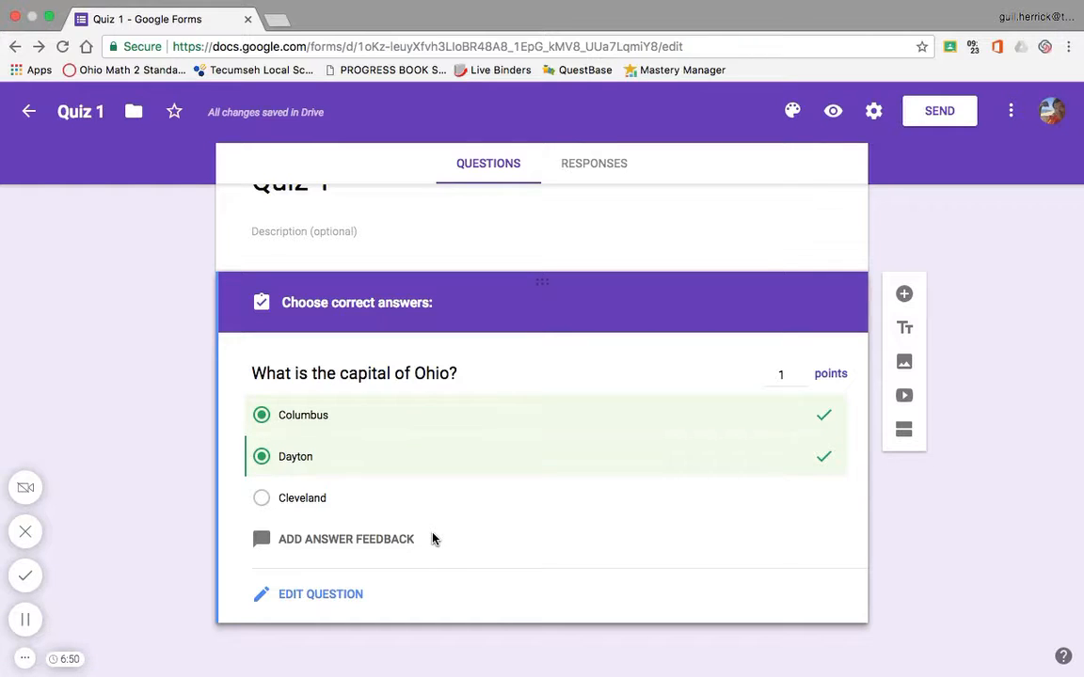
{"action": "left_click", "coordinate": [262, 458]}
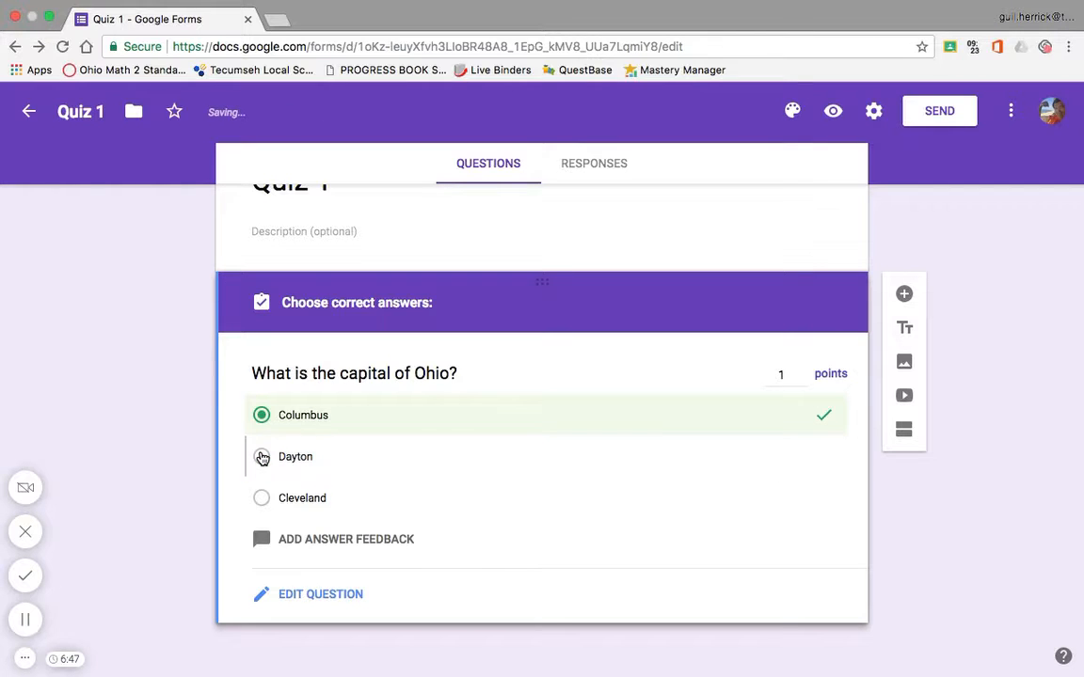
Close the Ohio capital question's answer key and add the multiple-choice question "How many days in a week?".
{"action": "left_click", "coordinate": [320, 594]}
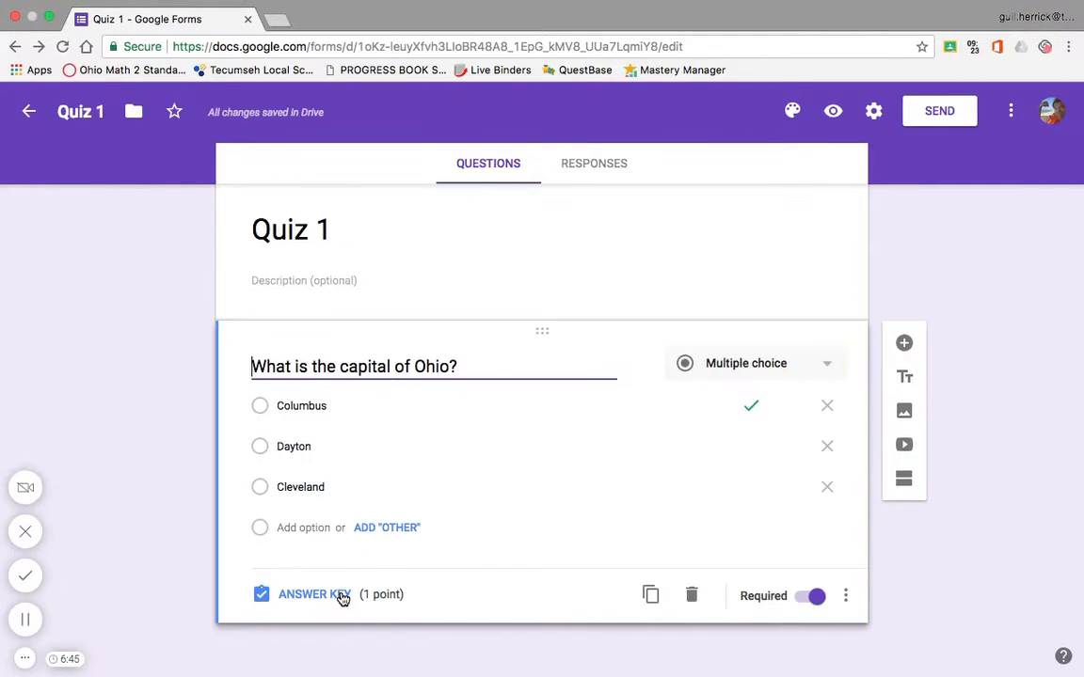
{"action": "left_click", "coordinate": [901, 344]}
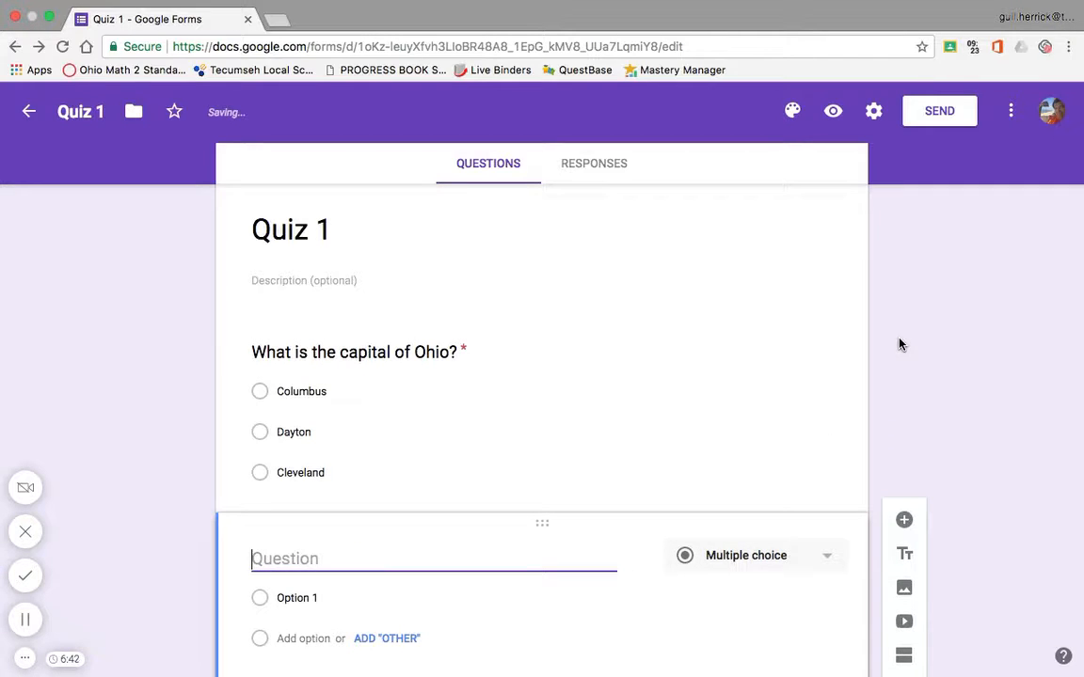
{"action": "type", "text": "How many days in t"}
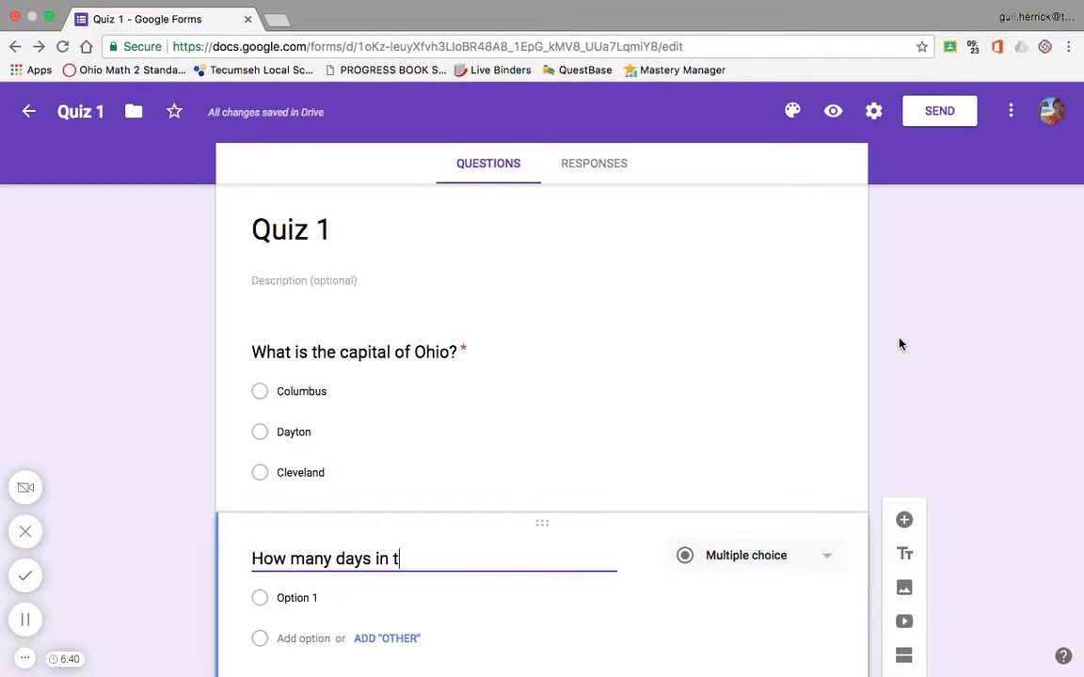
{"action": "key", "text": "BackSpace"}
{"action": "type", "text": "a week"}
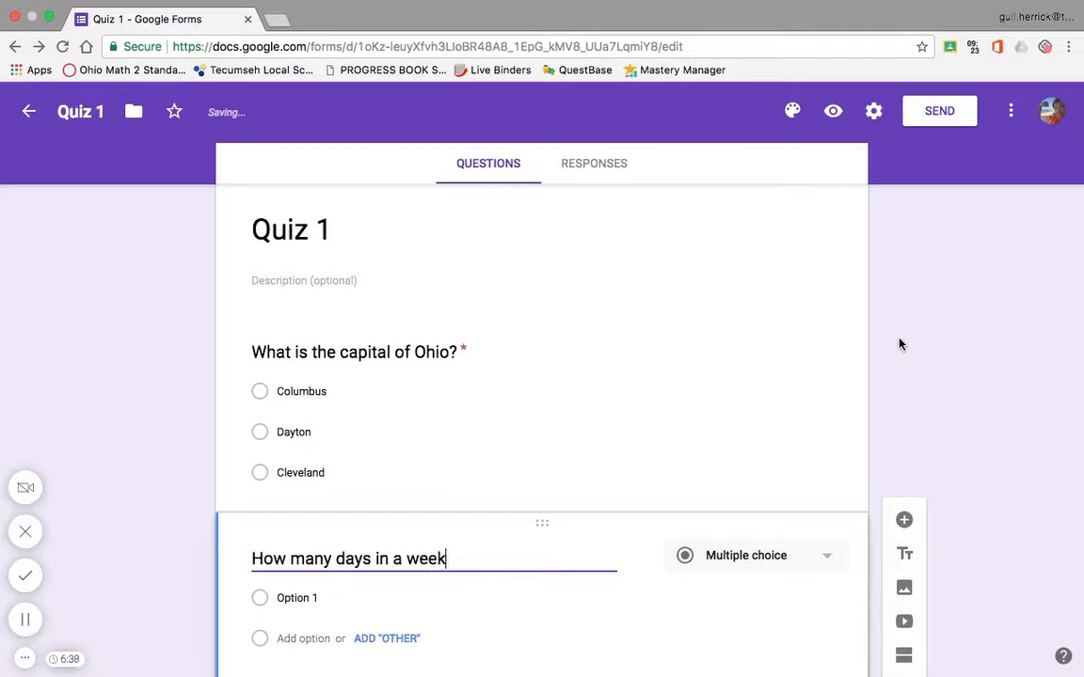
{"action": "type", "text": "?"}
Enter 7, 5 and 3 as the answer options for the days in a week question.
{"action": "left_click", "coordinate": [356, 596]}
{"action": "type", "text": "7"}
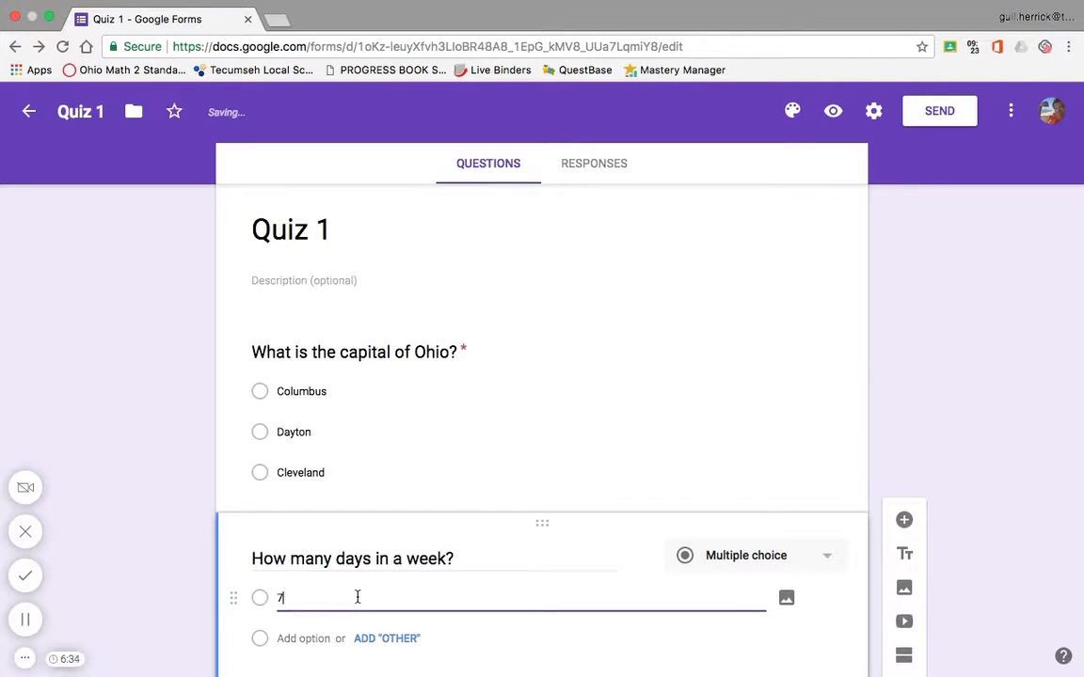
{"action": "key", "text": "Return"}
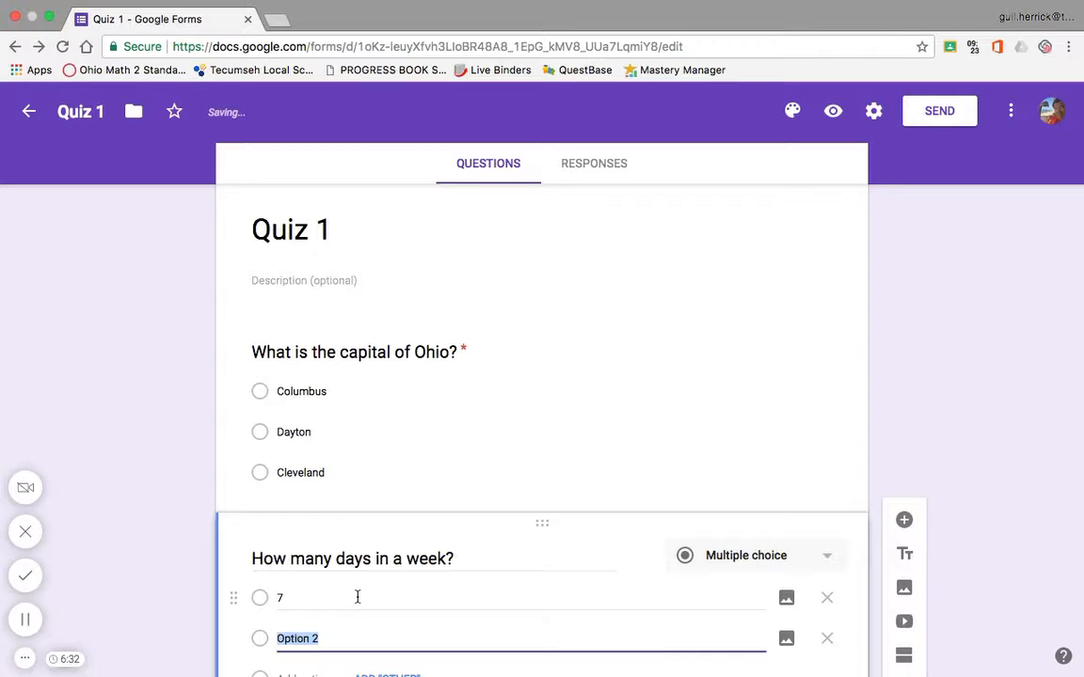
{"action": "type", "text": "5"}
{"action": "key", "text": "Return"}
{"action": "type", "text": "3"}
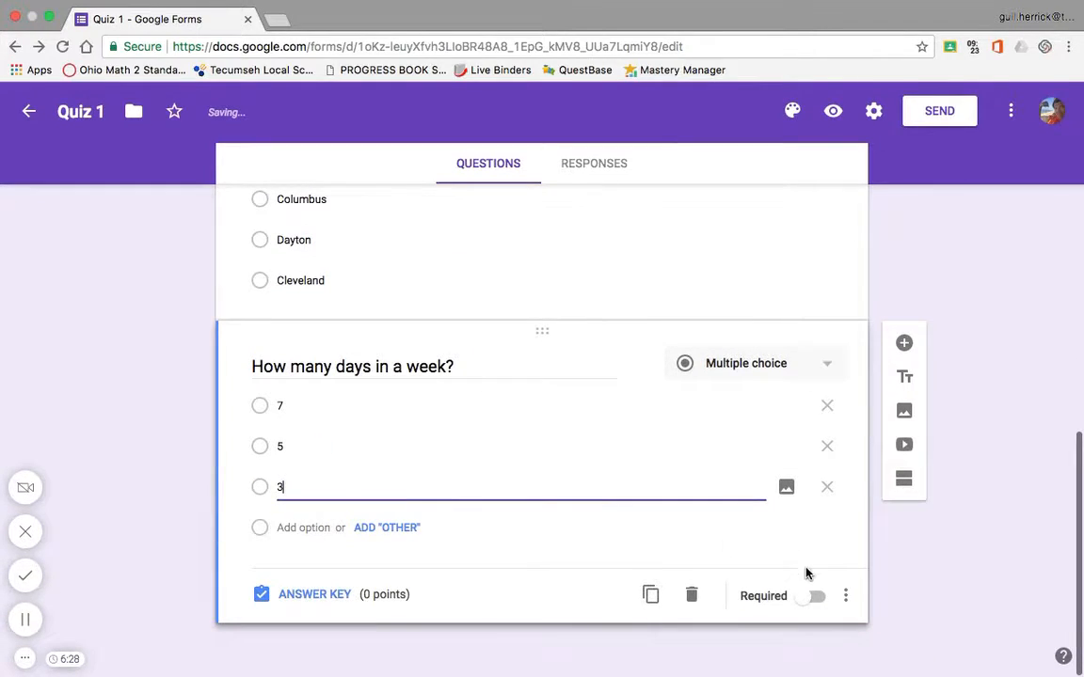
Make the days in a week question required and shuffle its option order.
{"action": "left_click", "coordinate": [814, 597]}
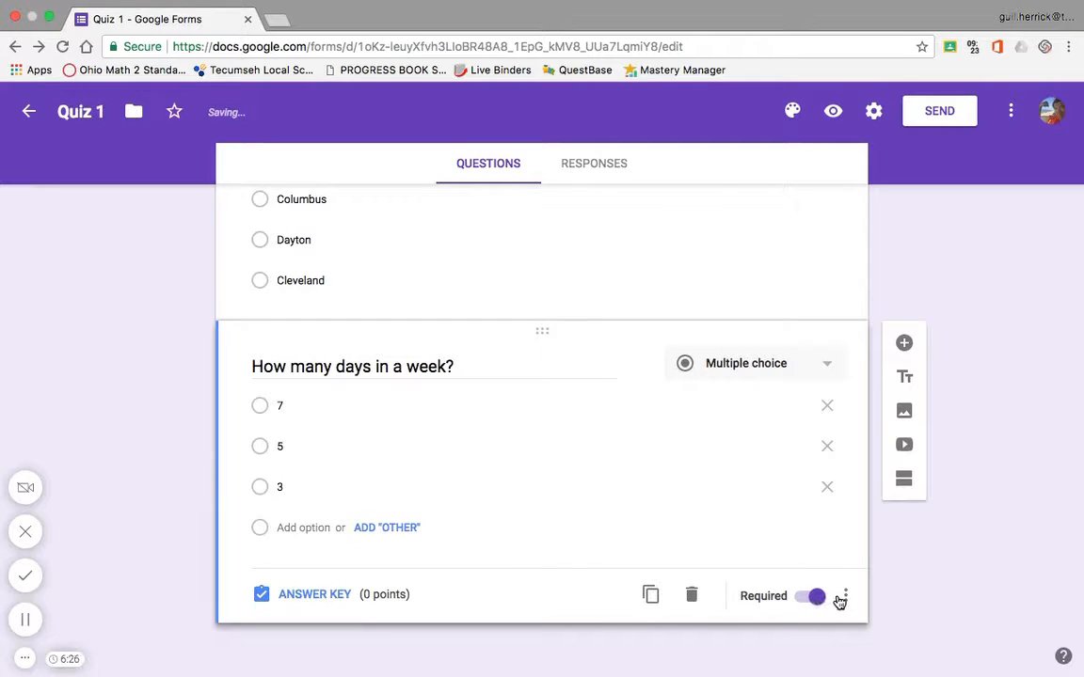
{"action": "left_click", "coordinate": [843, 599]}
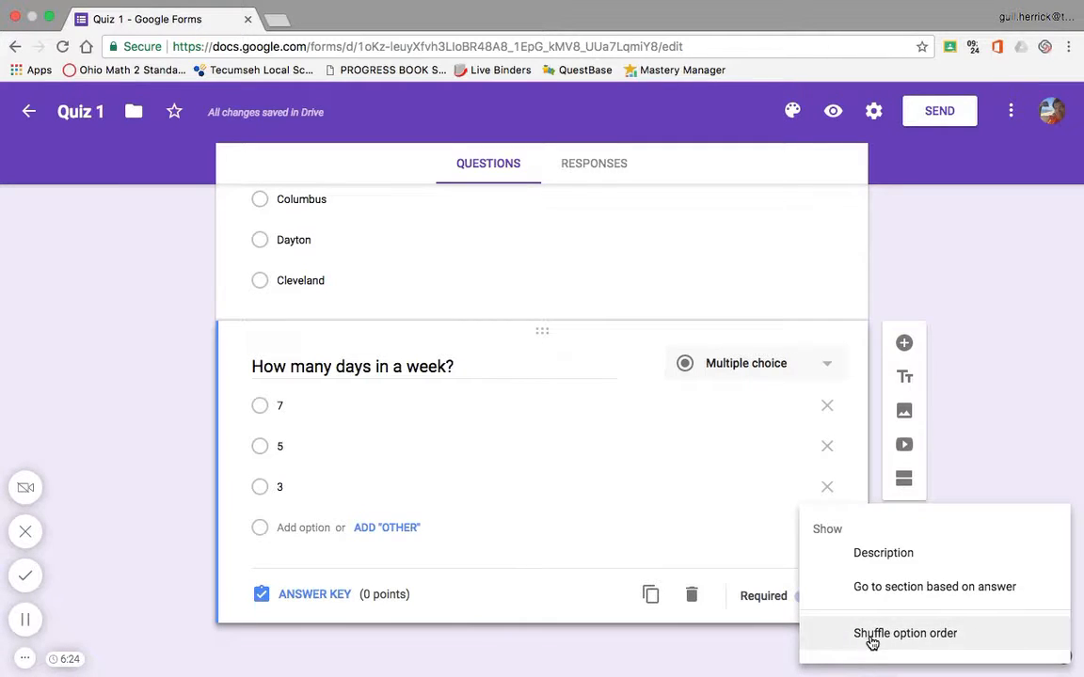
{"action": "left_click", "coordinate": [871, 637]}
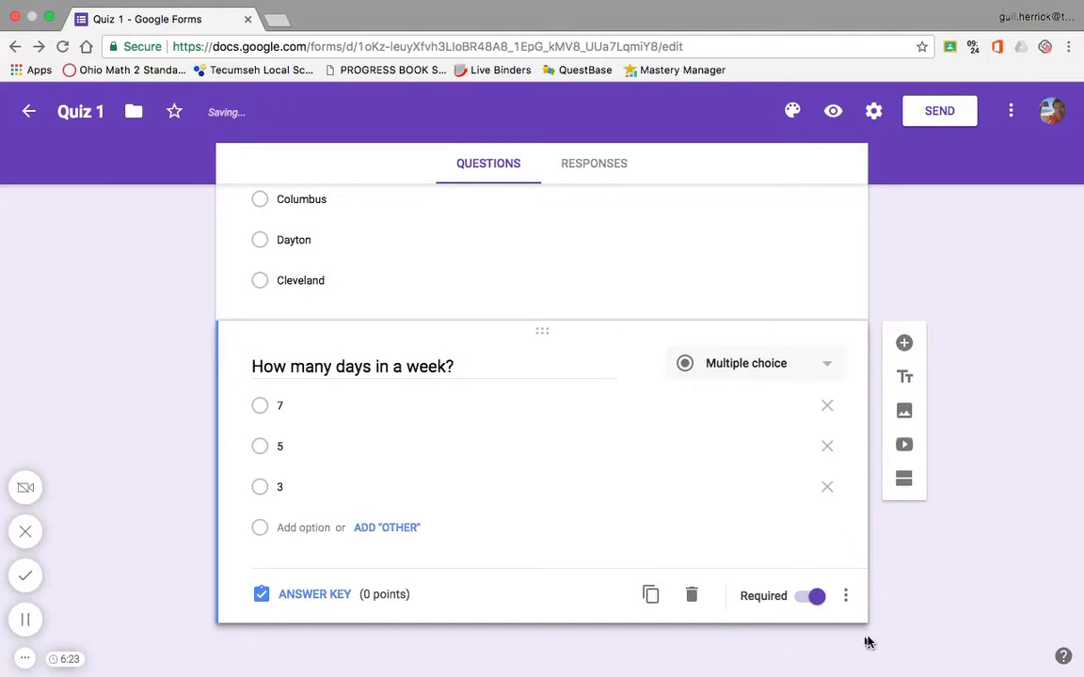
Set the days in a week question's answer key to 1 point with 7 as the correct answer.
{"action": "left_click", "coordinate": [313, 595]}
{"action": "type", "text": "1"}
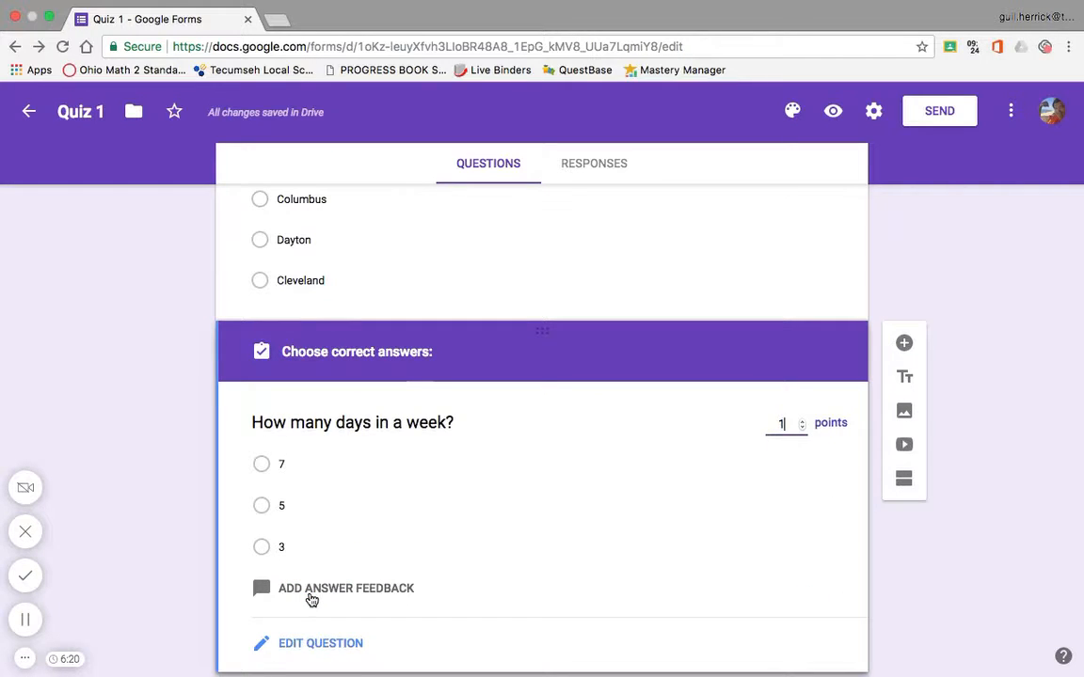
{"action": "left_click", "coordinate": [264, 464]}
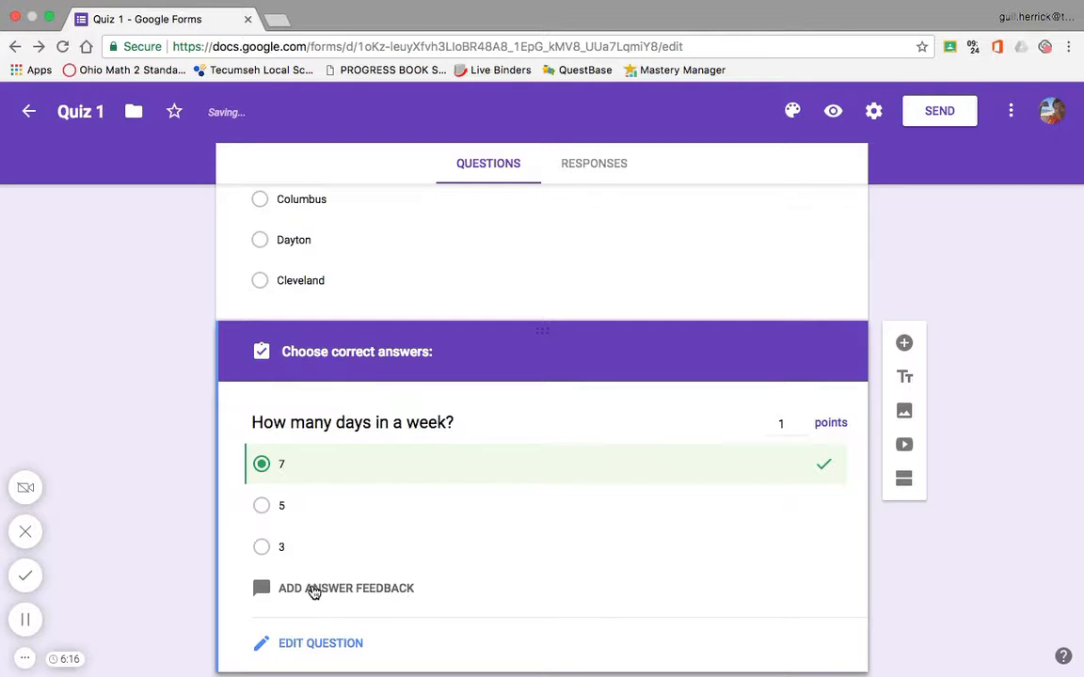
{"action": "left_click", "coordinate": [314, 644]}
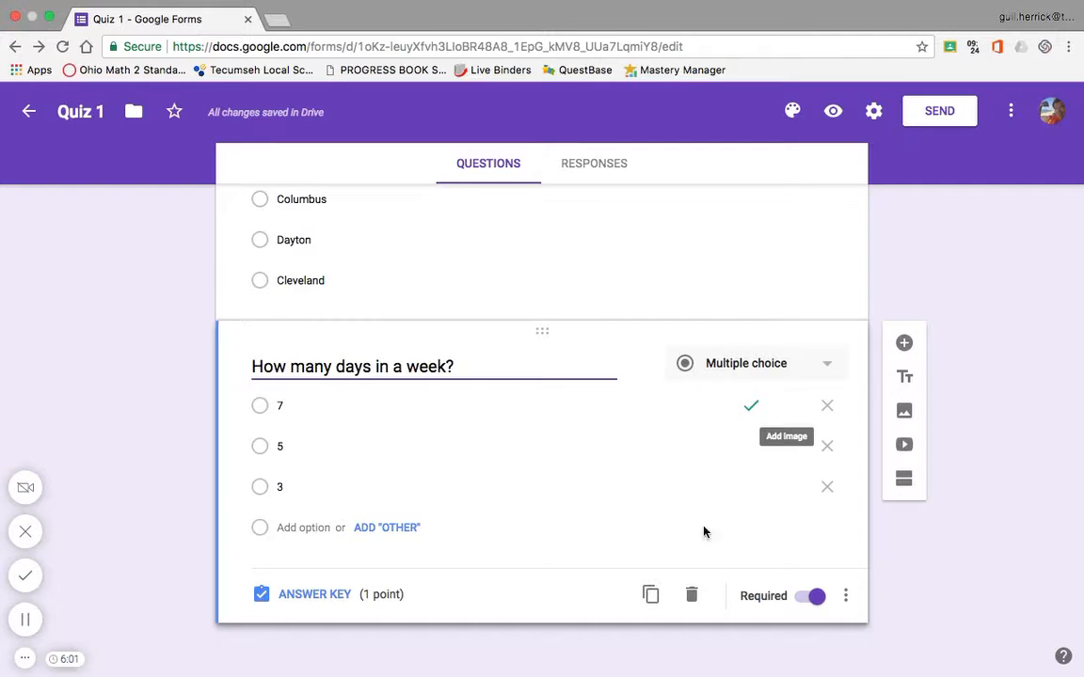
Set the form's response destination to a new spreadsheet named Quiz 1 (Responses).
{"action": "scroll", "coordinate": [703, 566], "scroll_direction": "up", "scroll_amount": 2}
{"action": "scroll", "coordinate": [702, 569], "scroll_direction": "up", "scroll_amount": 2}
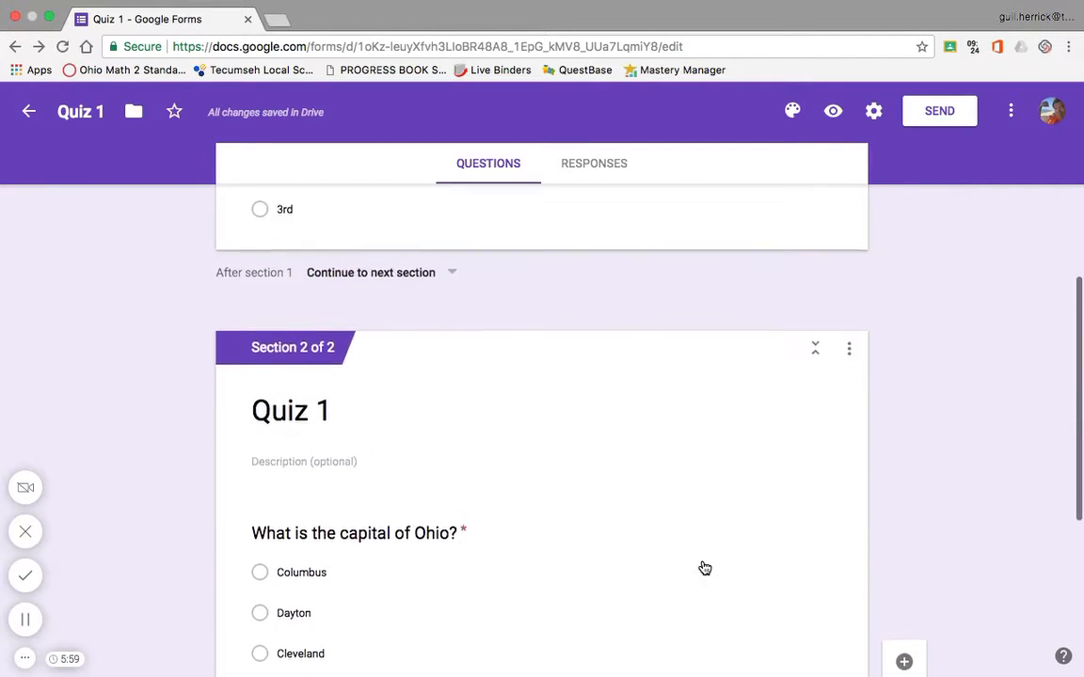
{"action": "scroll", "coordinate": [701, 564], "scroll_direction": "down", "scroll_amount": 3}
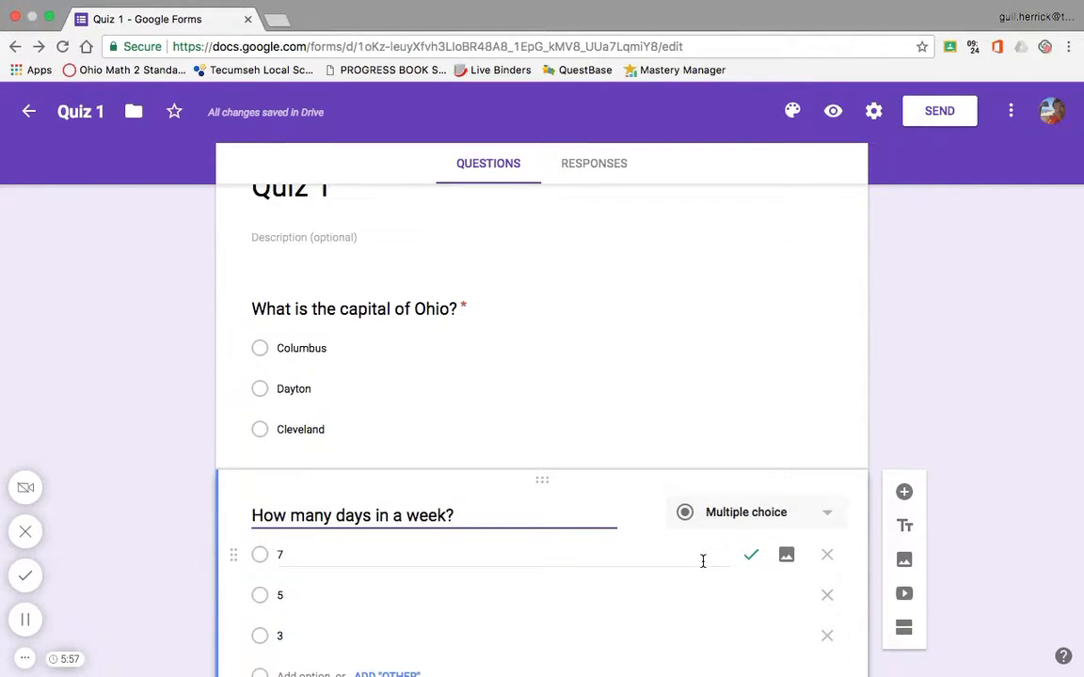
{"action": "left_click", "coordinate": [614, 165]}
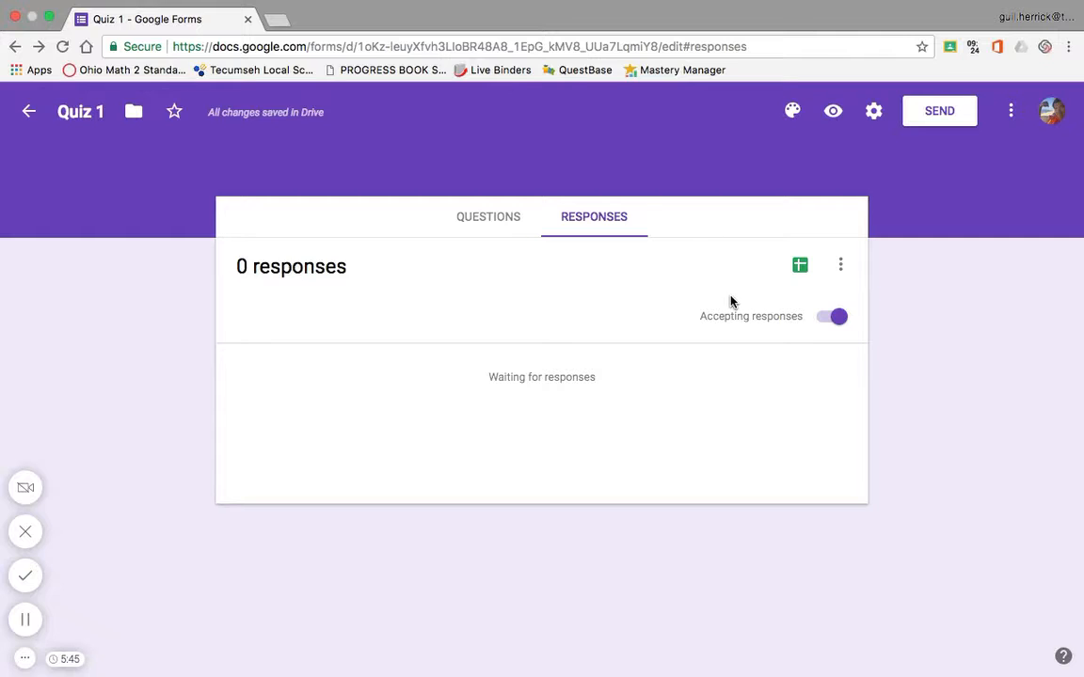
{"action": "left_click", "coordinate": [843, 272]}
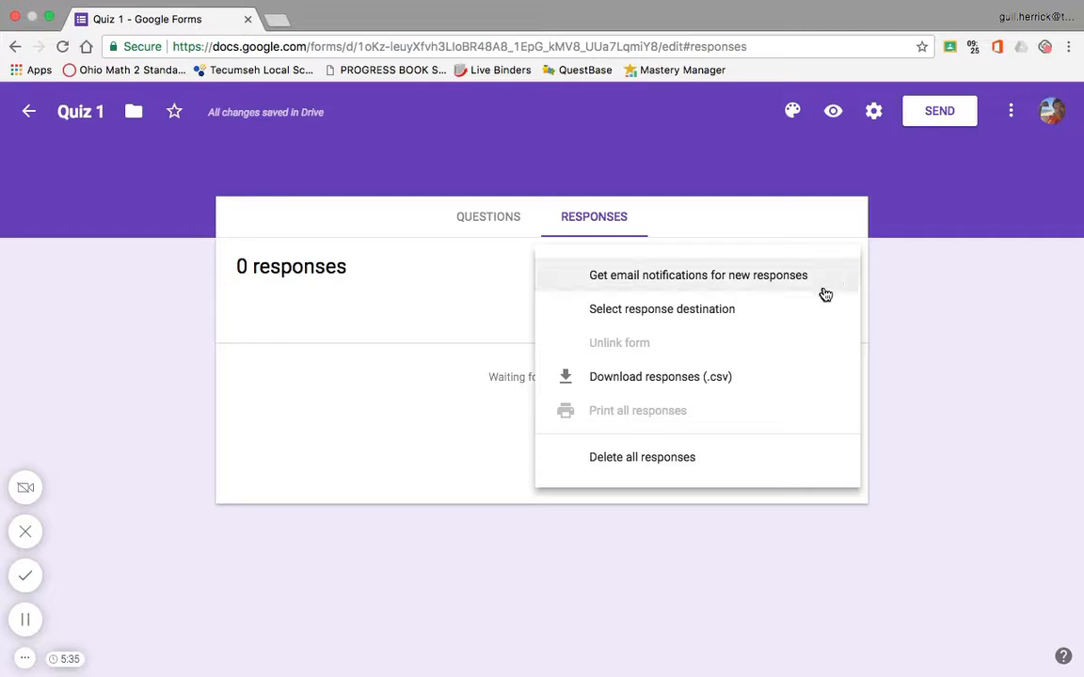
{"action": "left_click", "coordinate": [729, 313]}
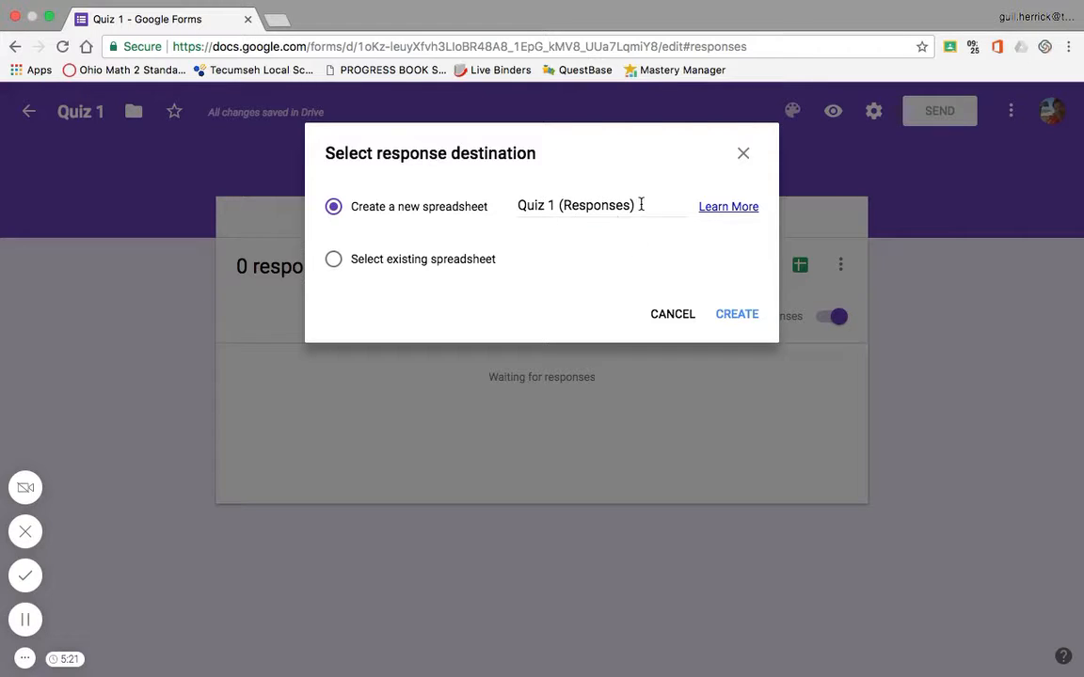
{"action": "mouse_move", "coordinate": [640, 204]}
{"action": "left_mouse_down"}
{"action": "mouse_move", "coordinate": [562, 201]}
{"action": "mouse_move", "coordinate": [656, 210]}
{"action": "left_mouse_up"}
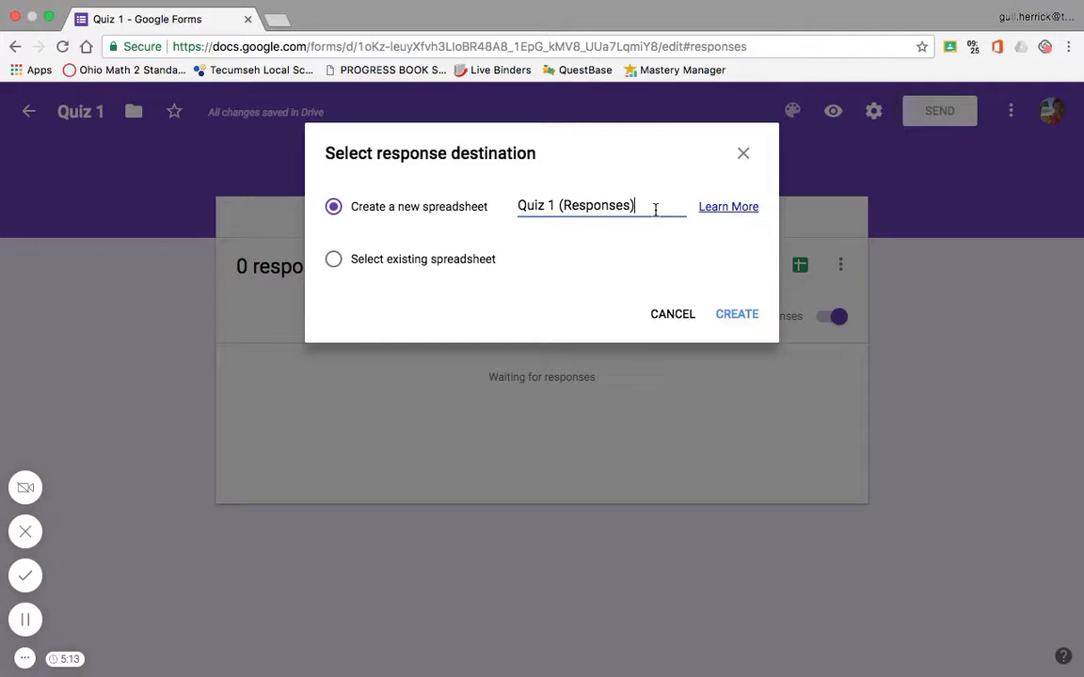
{"action": "left_click", "coordinate": [732, 317]}
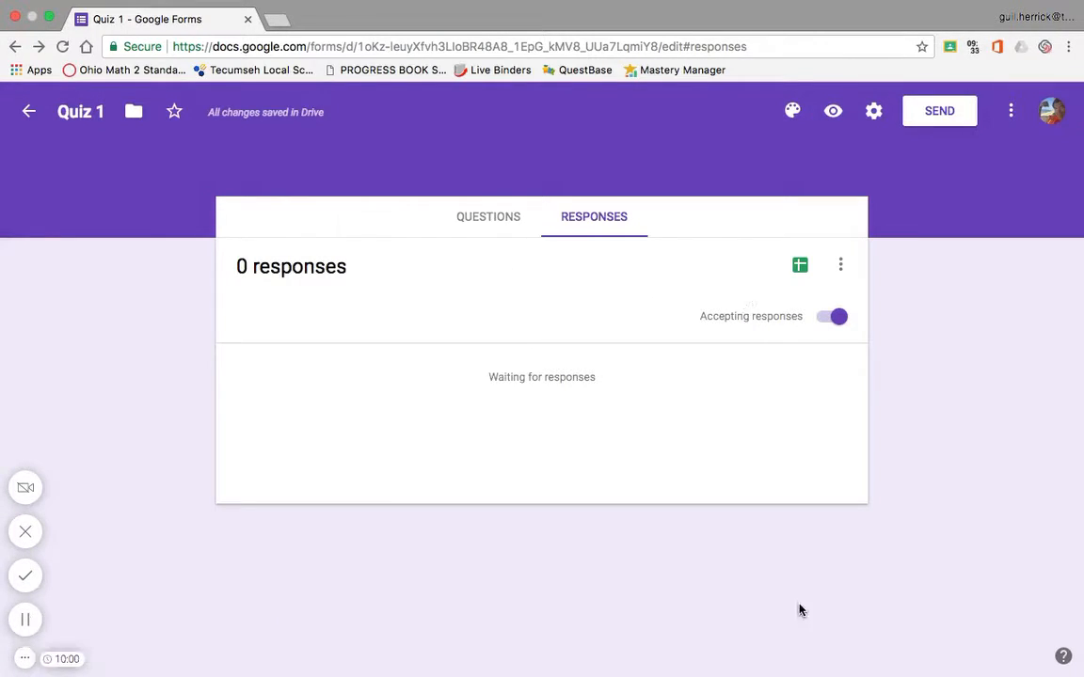
Enable collecting email addresses and limiting each respondent to 1 response in the form's general settings.
{"action": "left_click", "coordinate": [490, 220]}
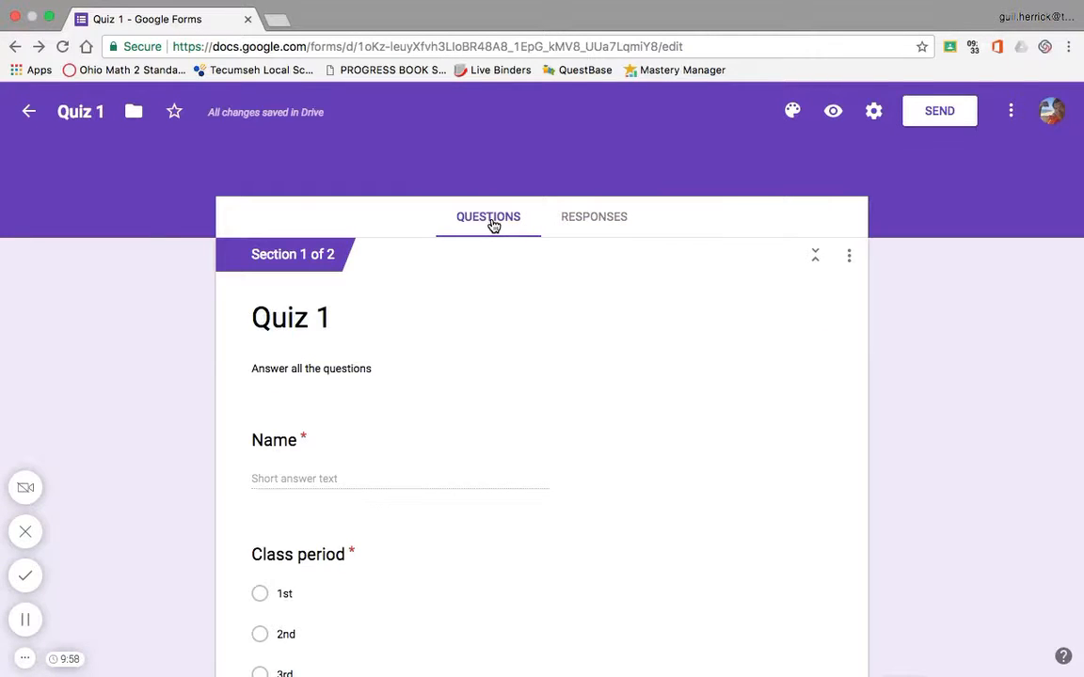
{"action": "left_click", "coordinate": [577, 231]}
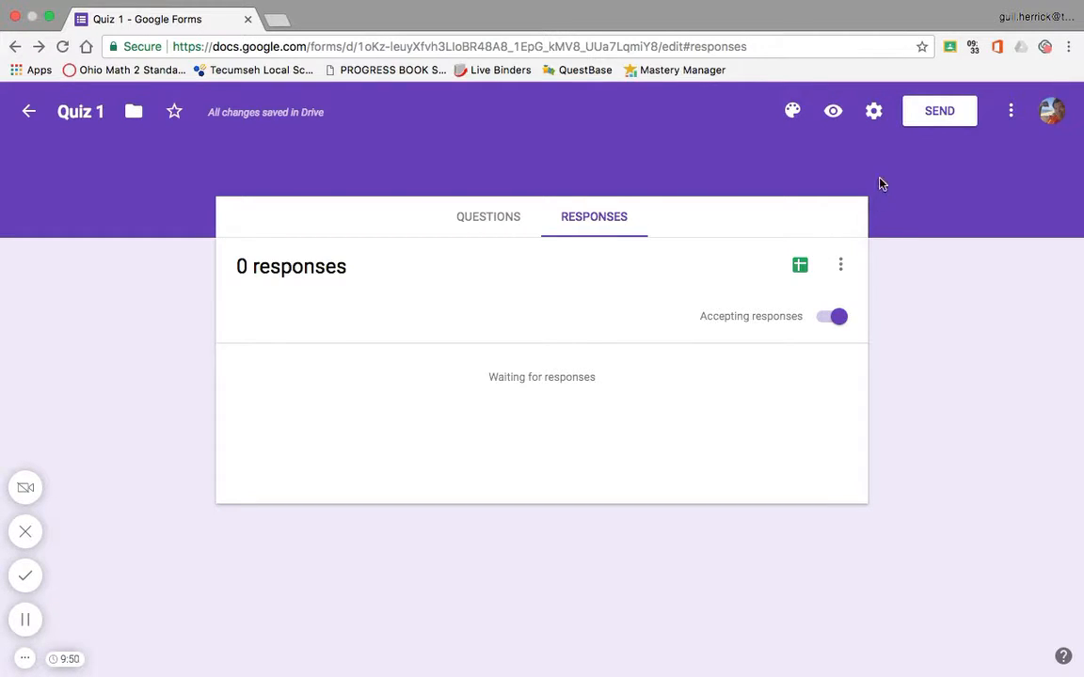
{"action": "left_click", "coordinate": [874, 111]}
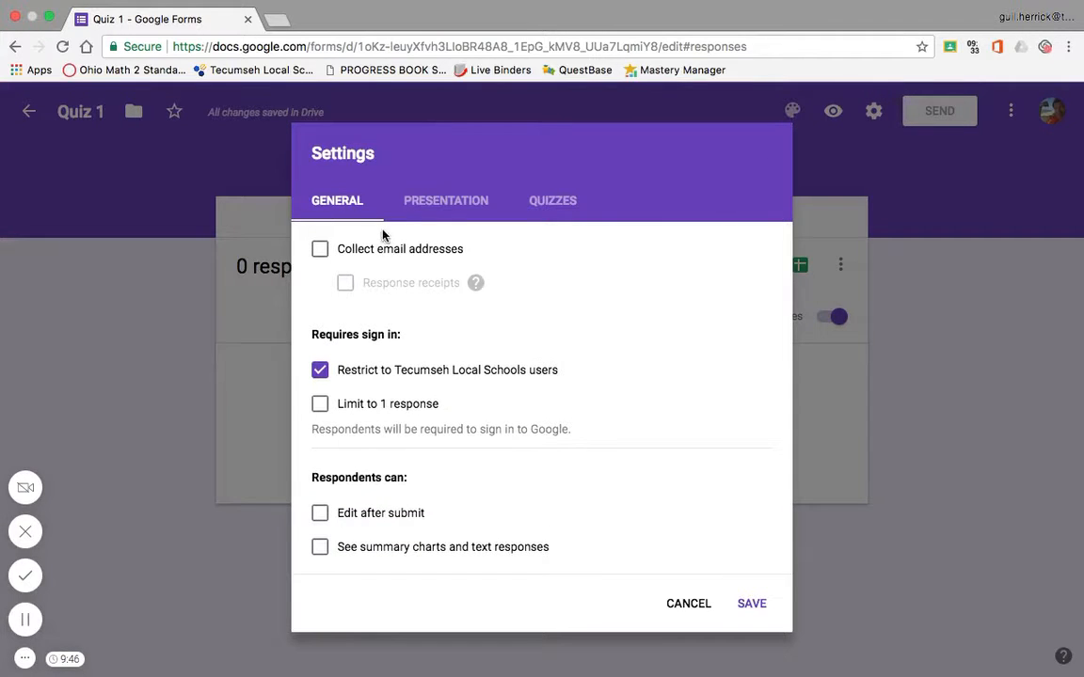
{"action": "left_click", "coordinate": [320, 251]}
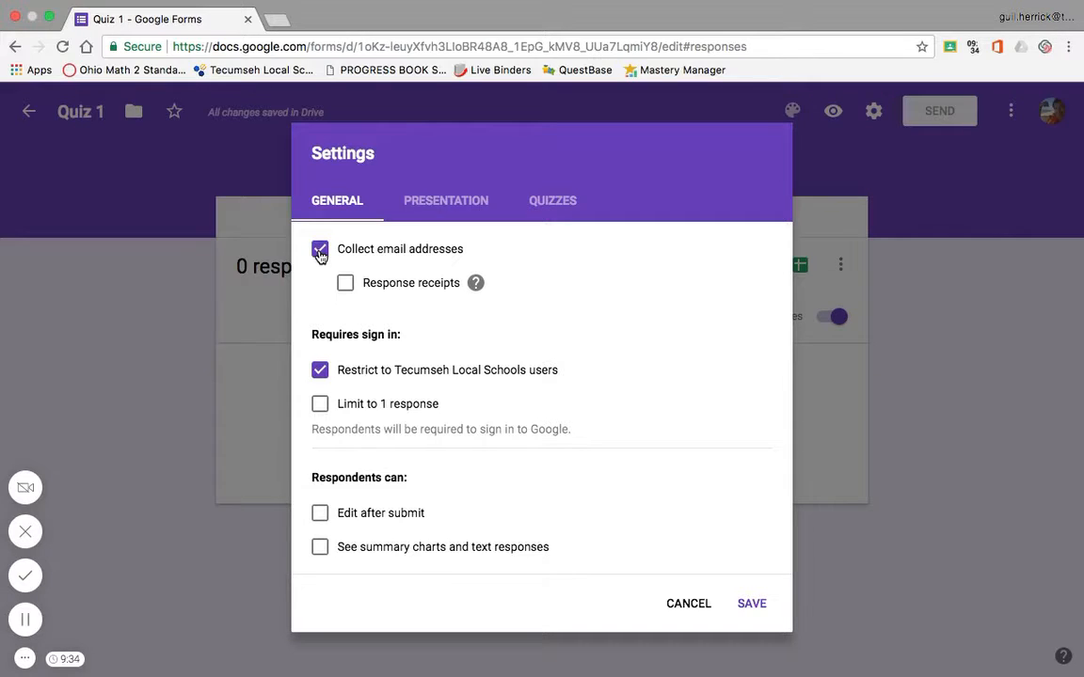
{"action": "left_click", "coordinate": [321, 406]}
Enable the progress bar and shuffled question order in the form's presentation settings.
{"action": "left_click", "coordinate": [467, 204]}
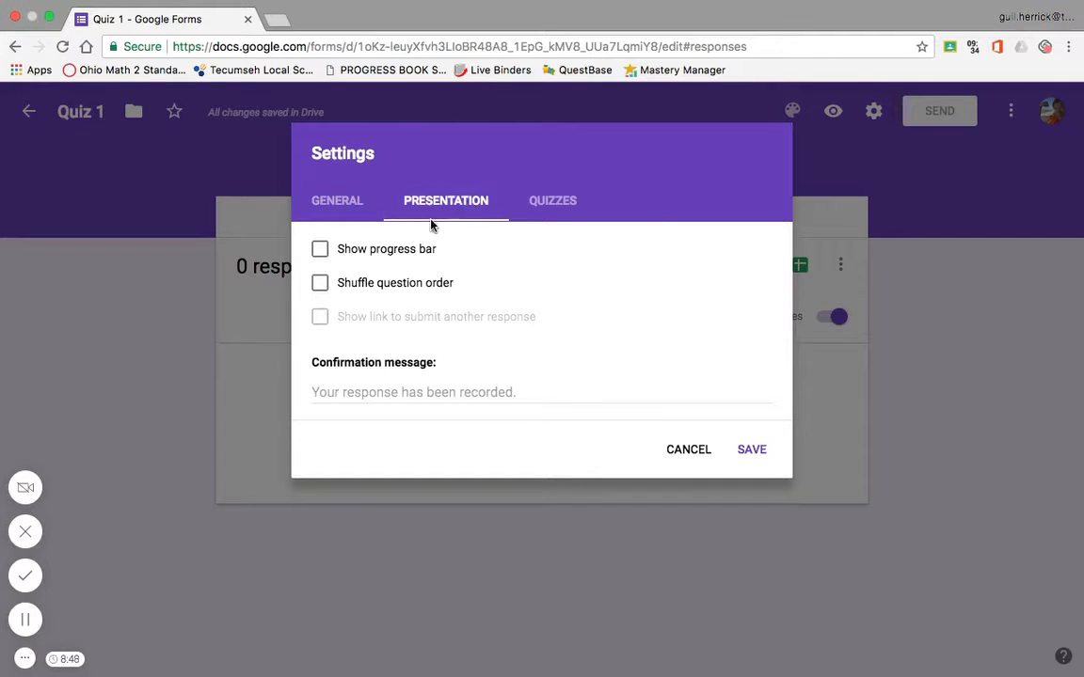
{"action": "left_click", "coordinate": [320, 250]}
{"action": "left_click", "coordinate": [323, 292]}
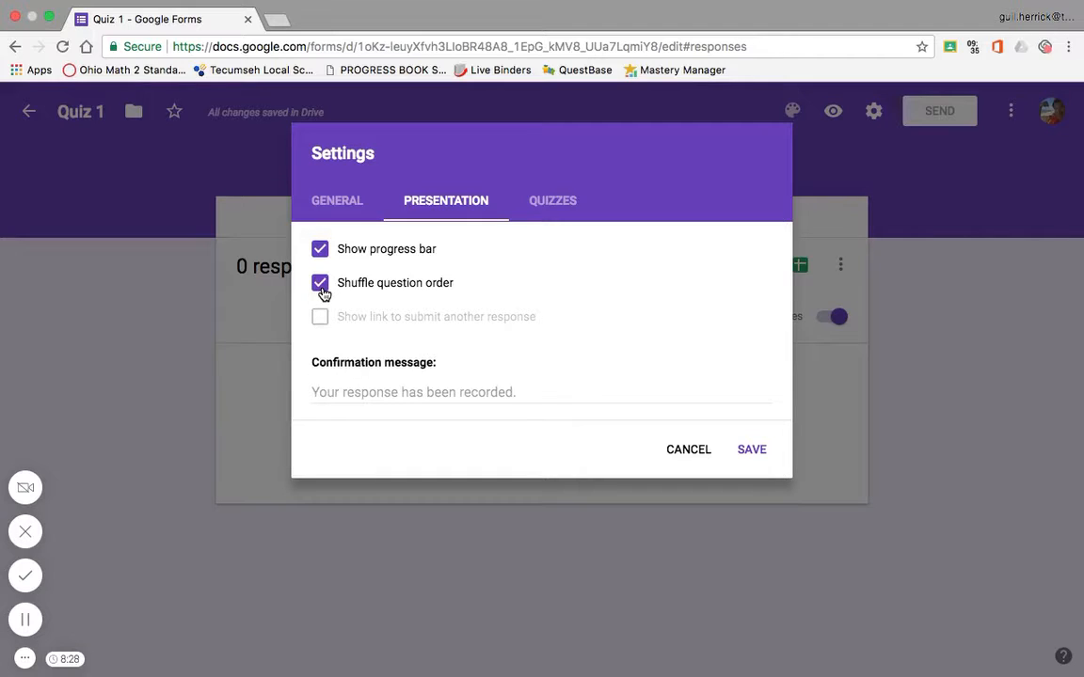
Set the confirmation message to "Thanks for your submission. Now go read your book.".
{"action": "left_click", "coordinate": [401, 394]}
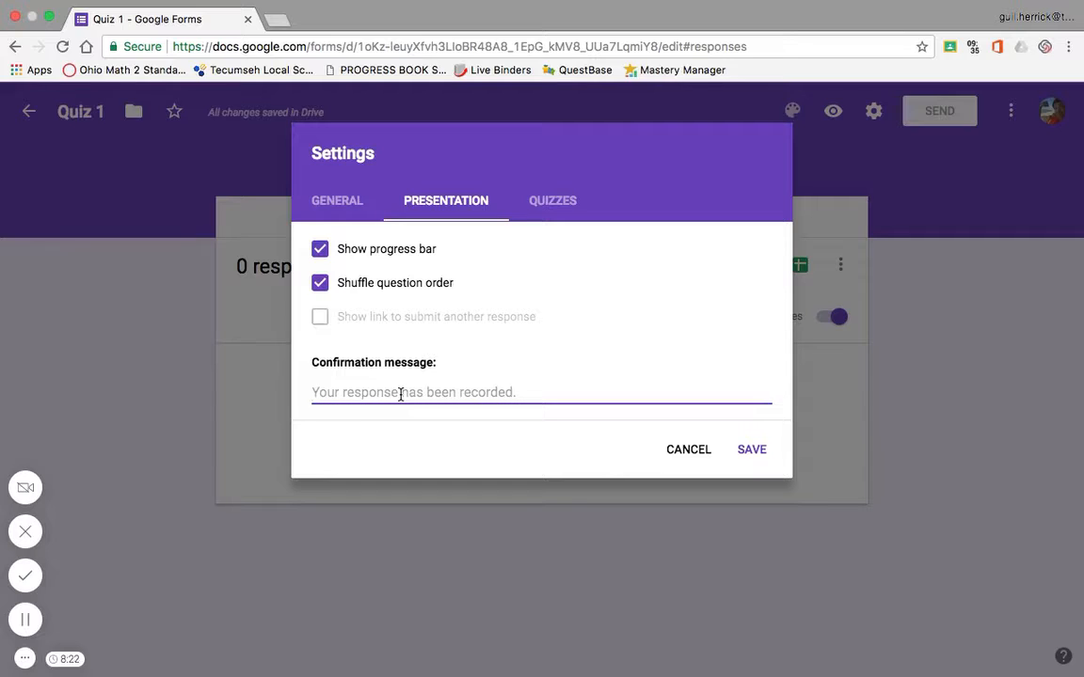
{"action": "type", "text": "Thanks for "}
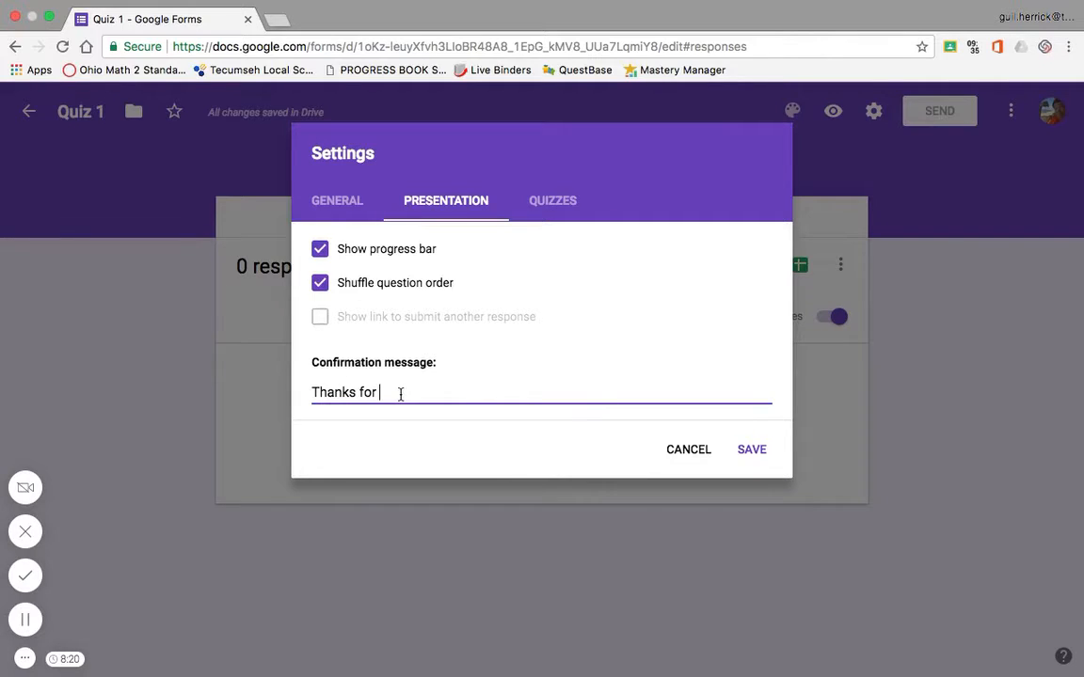
{"action": "type", "text": "your submission. Now "}
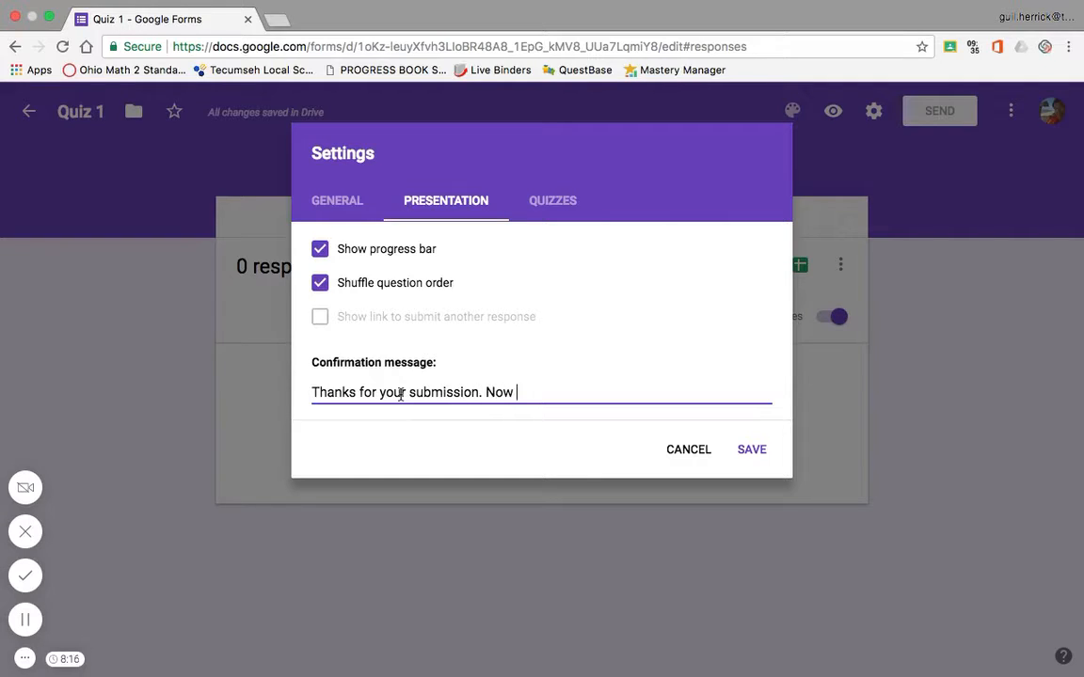
{"action": "type", "text": "go read your book."}
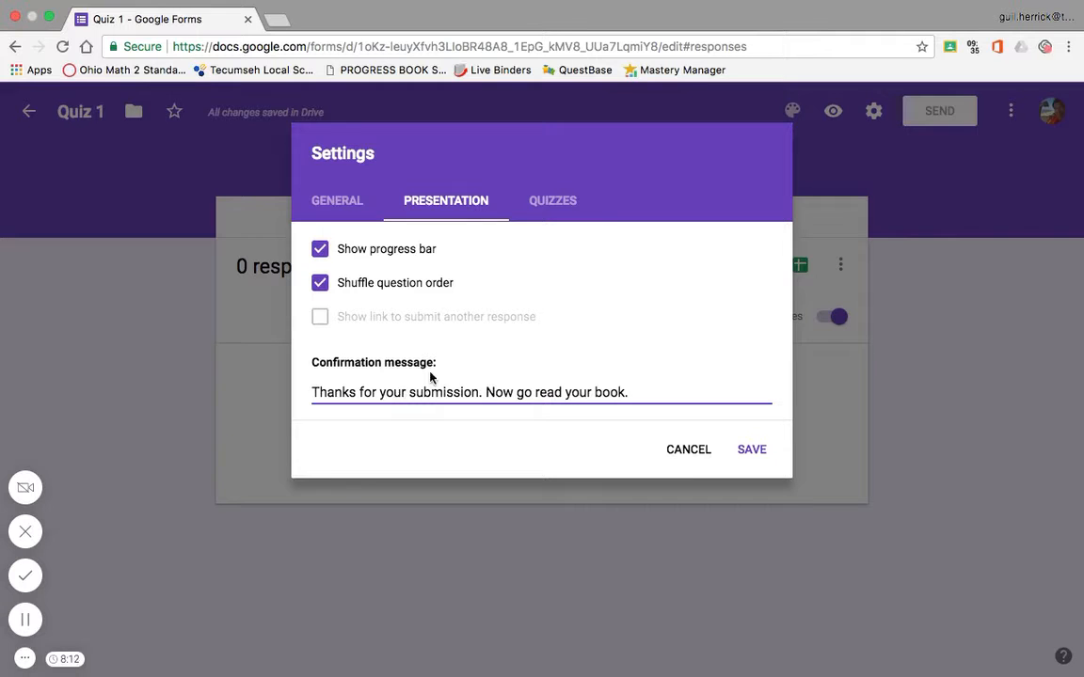
In the quiz options, try releasing grades later after manual review and switch back to immediately after each submission.
{"action": "left_click", "coordinate": [556, 206]}
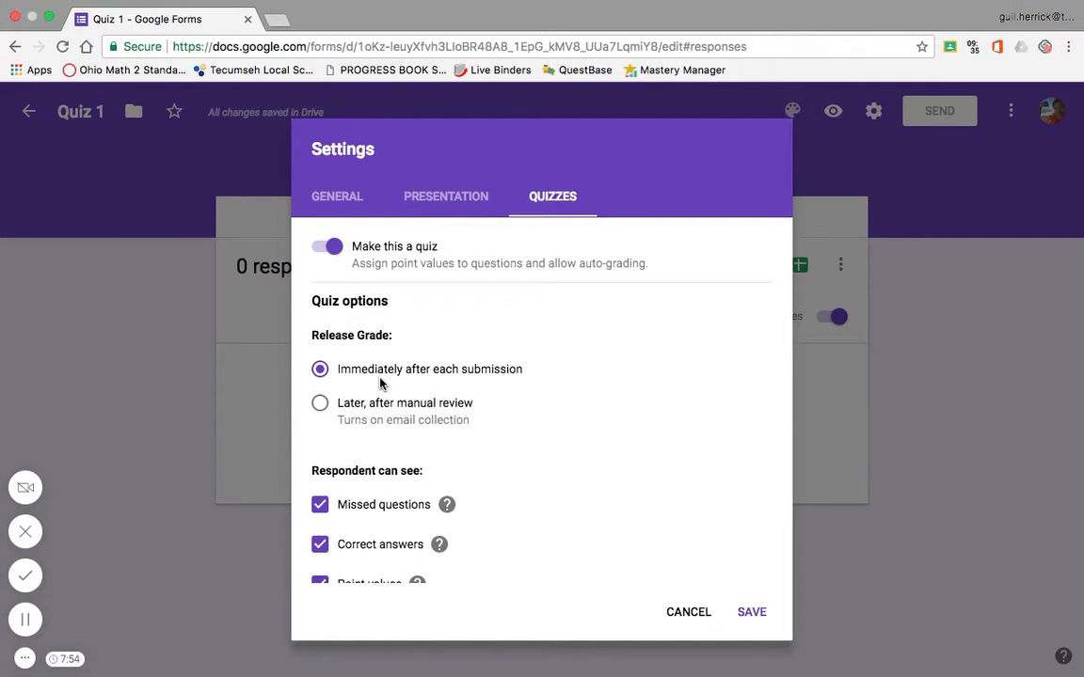
{"action": "left_click", "coordinate": [442, 207]}
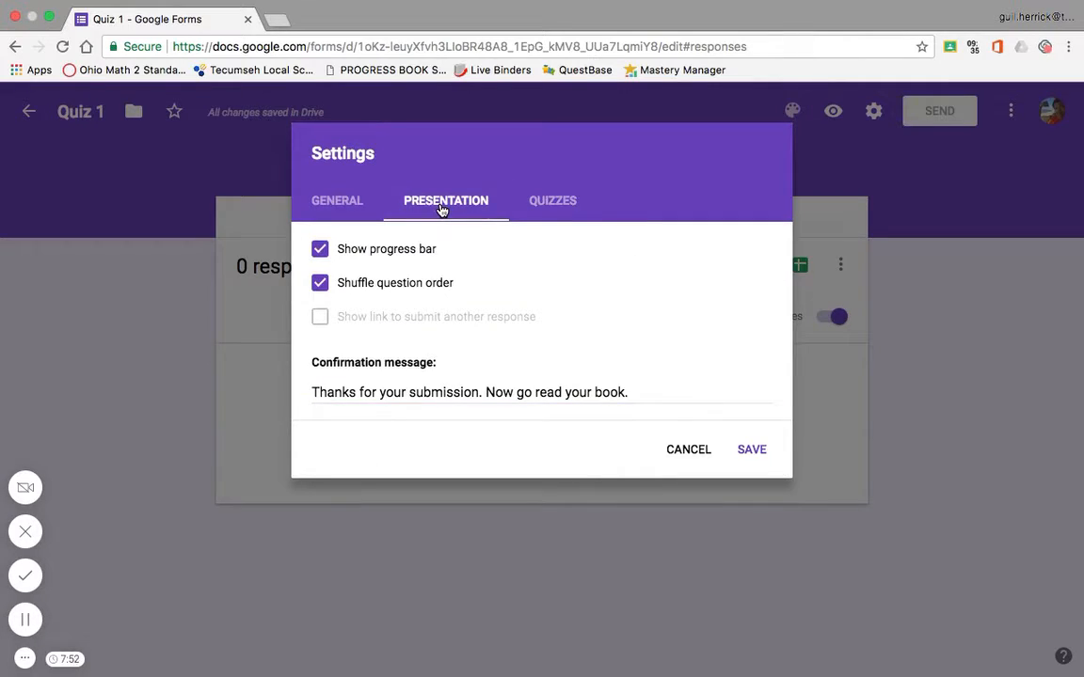
{"action": "left_click", "coordinate": [552, 199]}
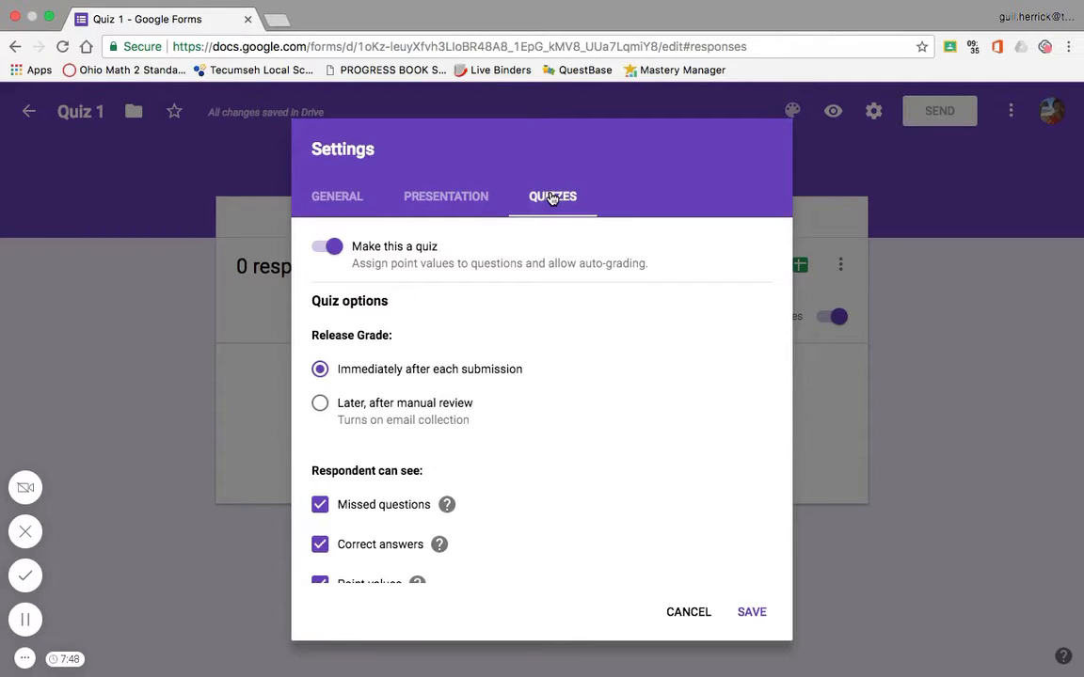
{"action": "left_click", "coordinate": [320, 407]}
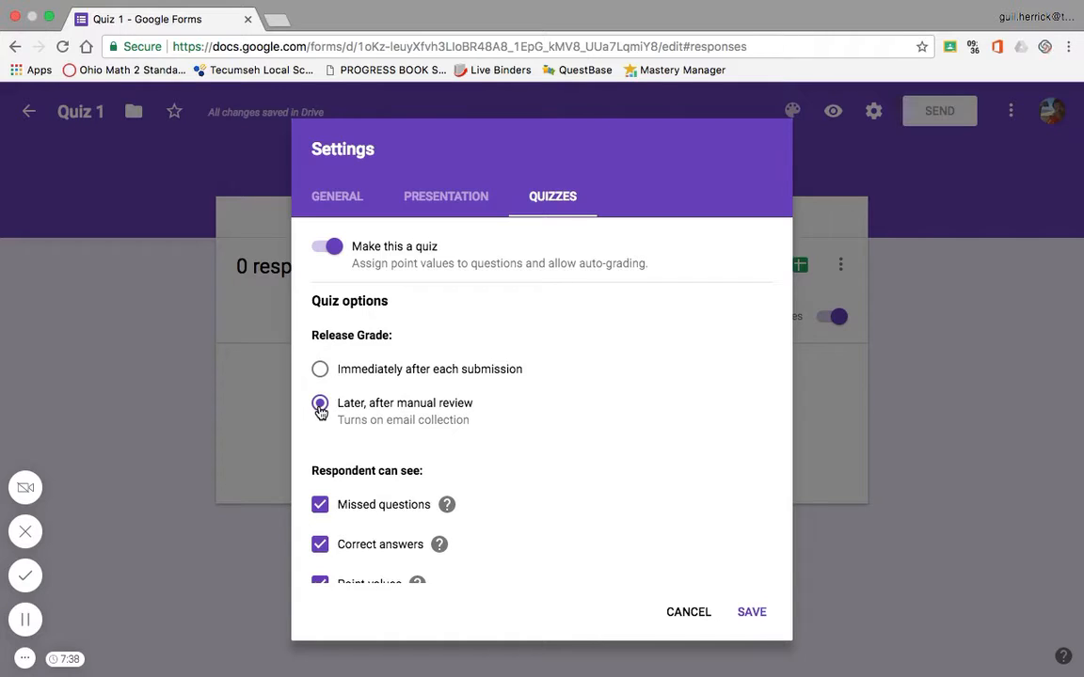
{"action": "left_click", "coordinate": [320, 369]}
{"action": "scroll", "coordinate": [485, 453], "scroll_direction": "down", "scroll_amount": 1}
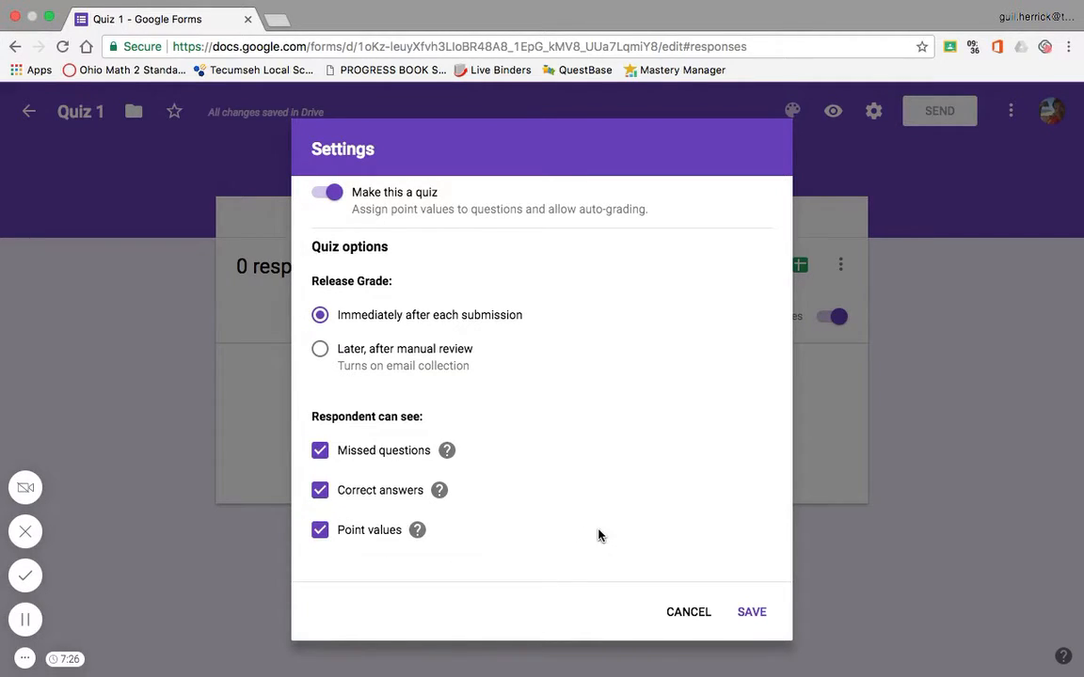
Save the quiz settings.
{"action": "left_click", "coordinate": [752, 612]}
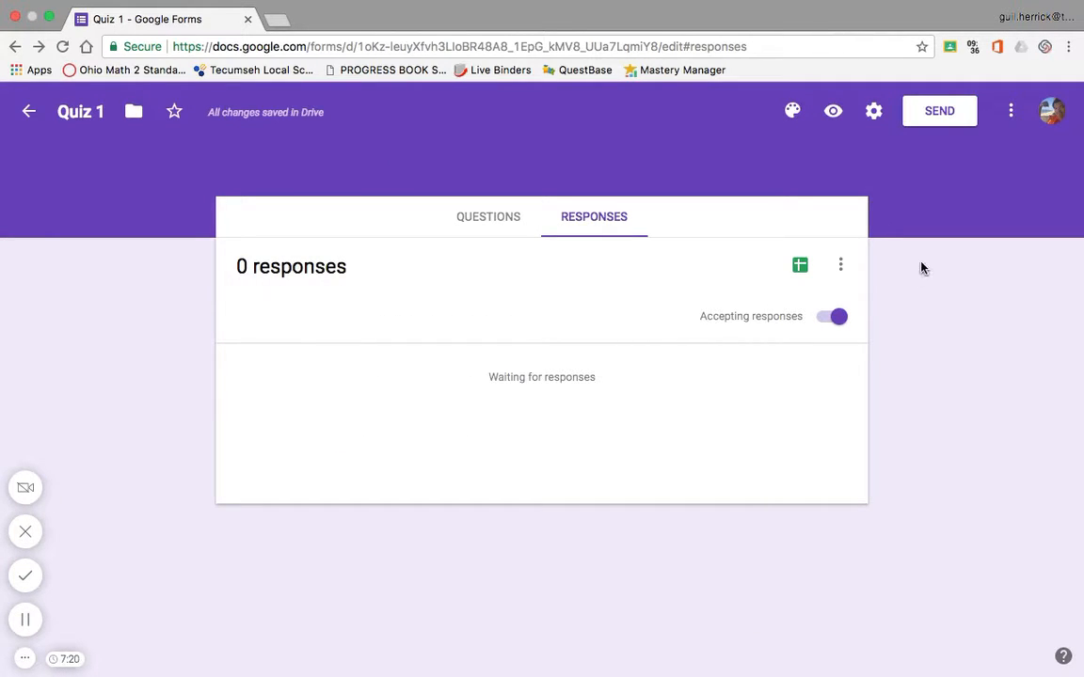
Preview the Quiz 1 form as a respondent, look over its first page, and close the preview.
{"action": "left_click", "coordinate": [830, 111]}
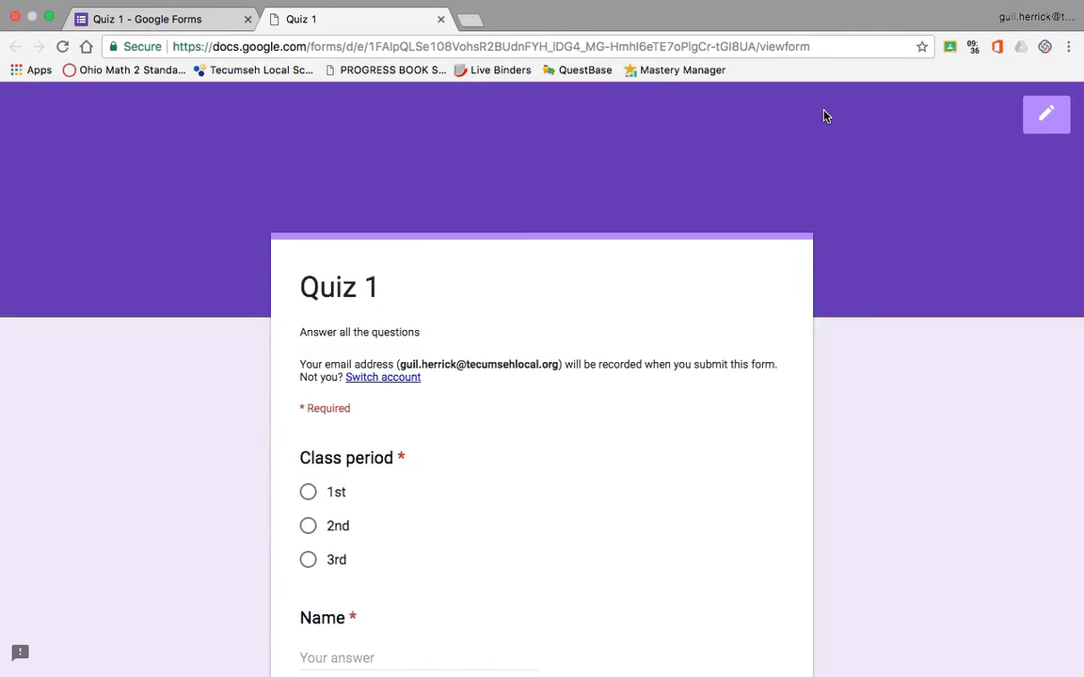
{"action": "scroll", "coordinate": [580, 431], "scroll_direction": "down", "scroll_amount": 3}
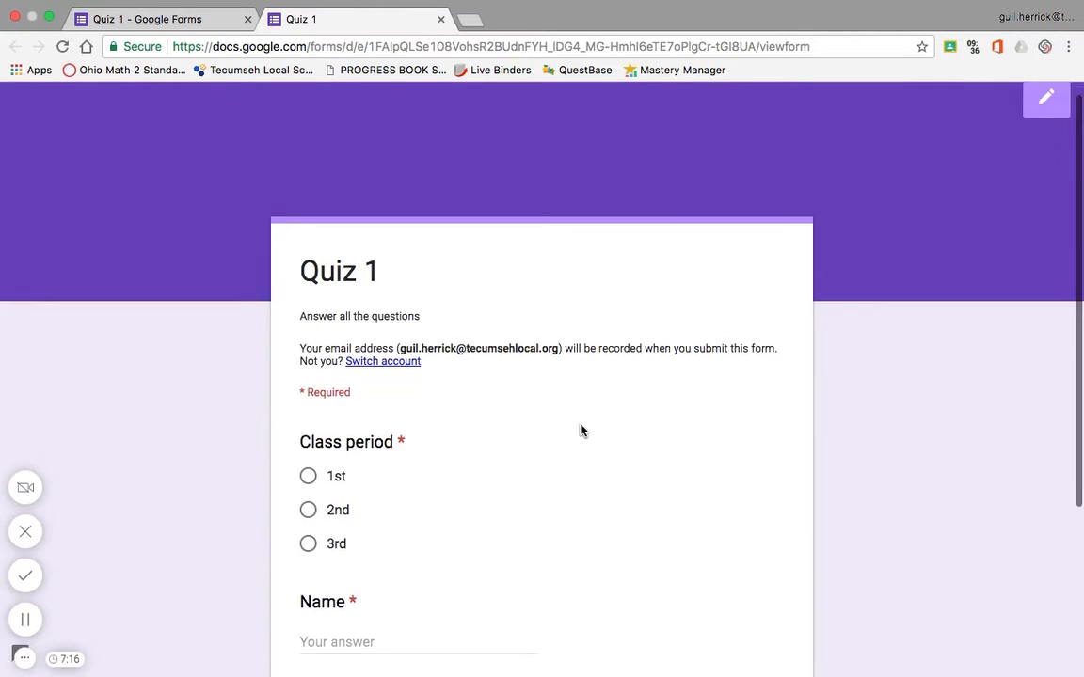
{"action": "scroll", "coordinate": [581, 431], "scroll_direction": "up", "scroll_amount": 1}
{"action": "scroll", "coordinate": [580, 430], "scroll_direction": "up", "scroll_amount": 2}
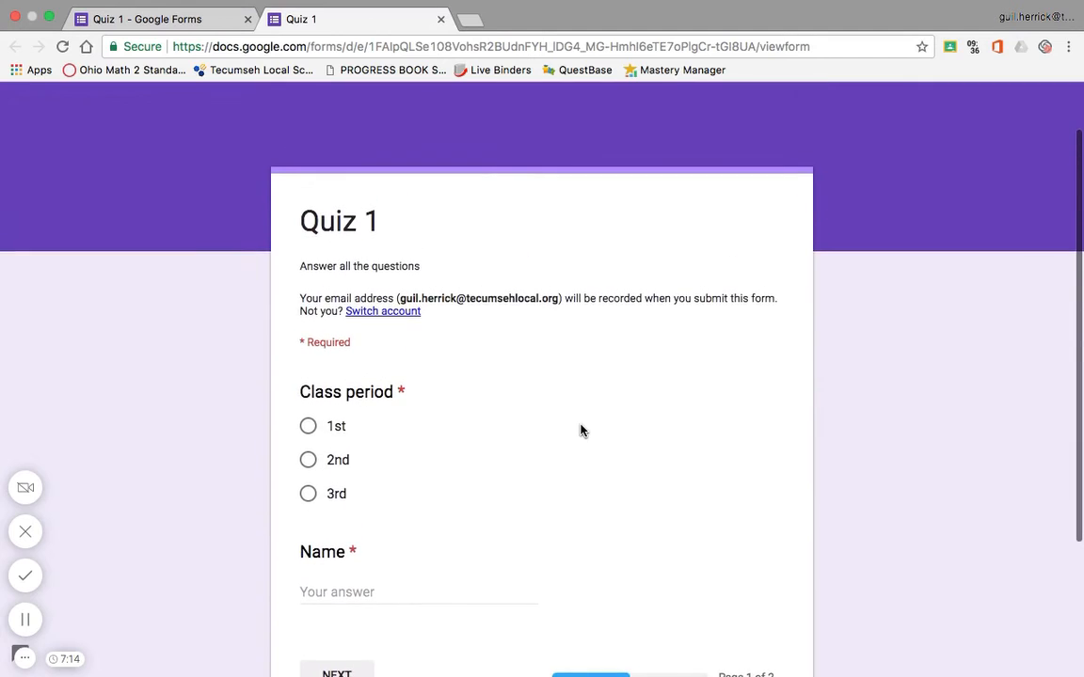
{"action": "scroll", "coordinate": [580, 431], "scroll_direction": "down", "scroll_amount": 3}
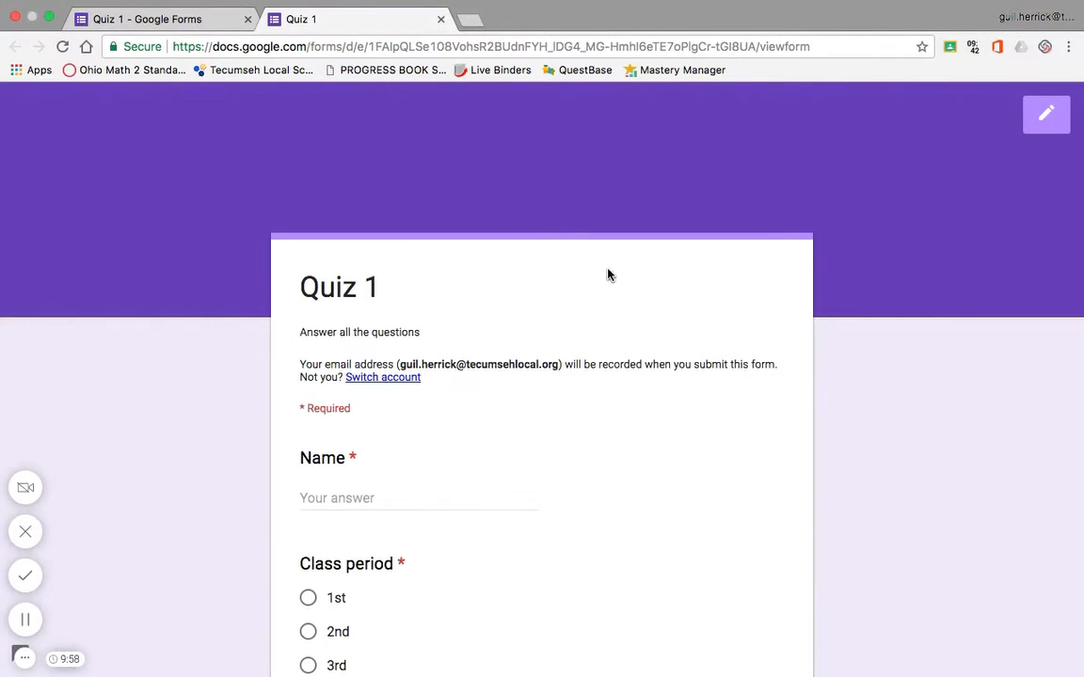
{"action": "left_click", "coordinate": [439, 19]}
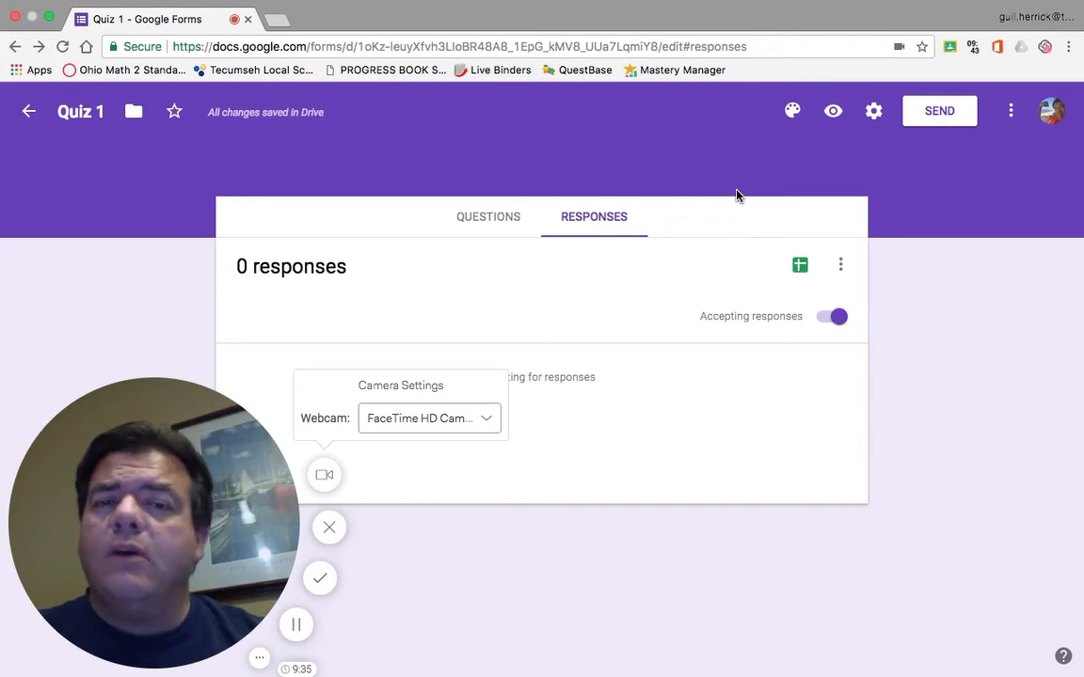
{"action": "left_click", "coordinate": [942, 113]}
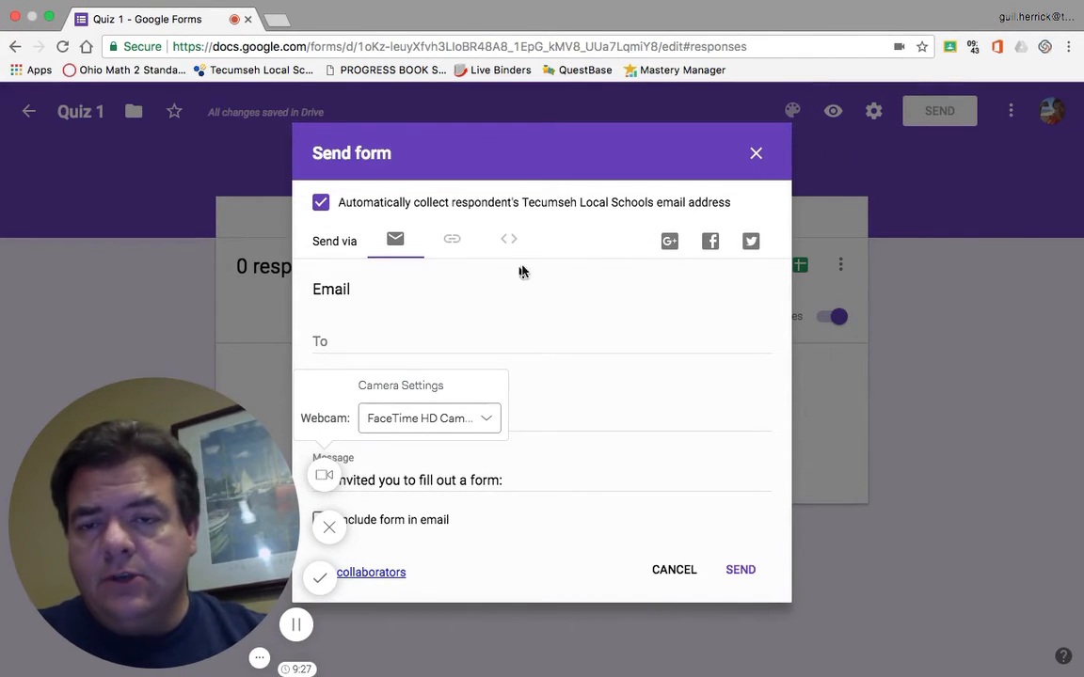
{"action": "left_click", "coordinate": [346, 349]}
{"action": "type", "text": "ivan"}
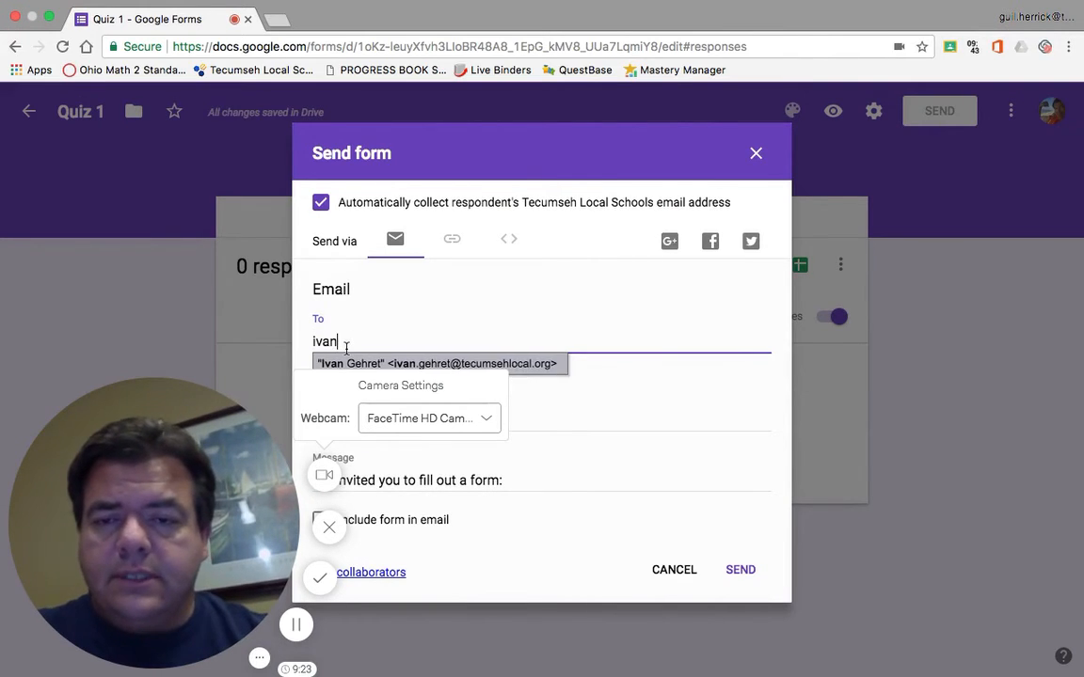
{"action": "left_click", "coordinate": [425, 363]}
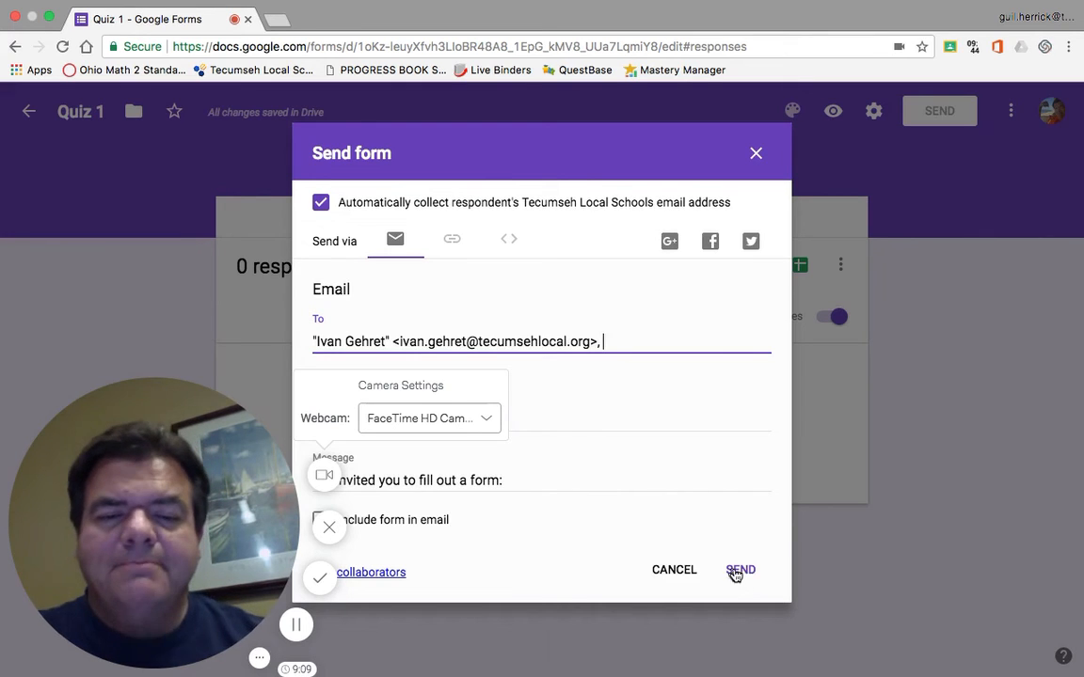
{"action": "left_click", "coordinate": [686, 569]}
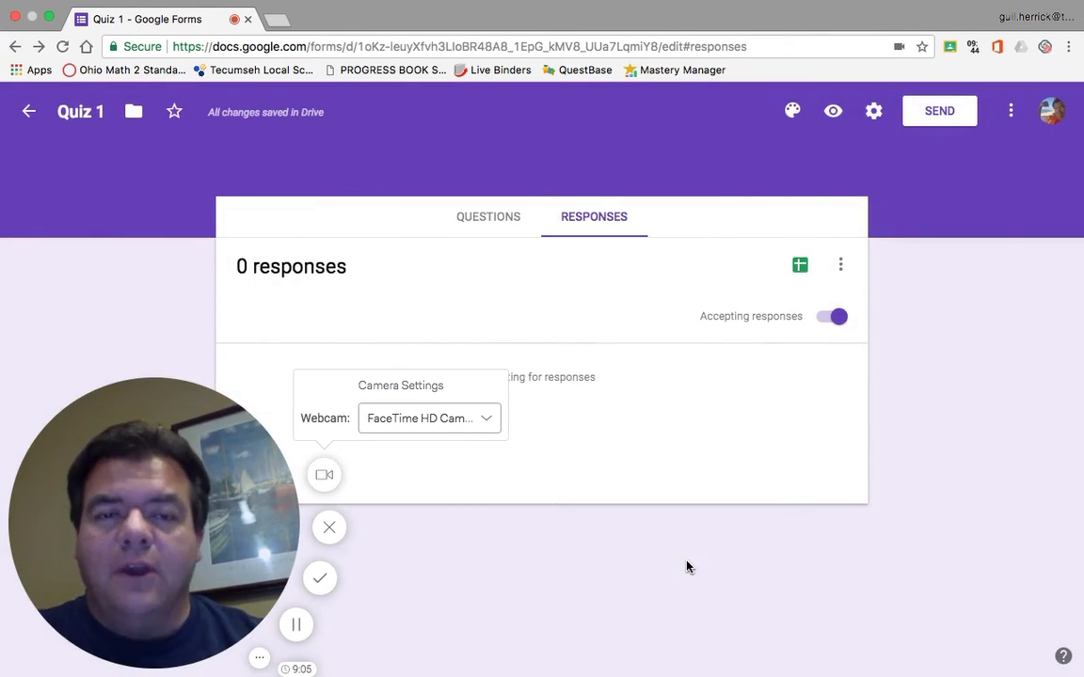